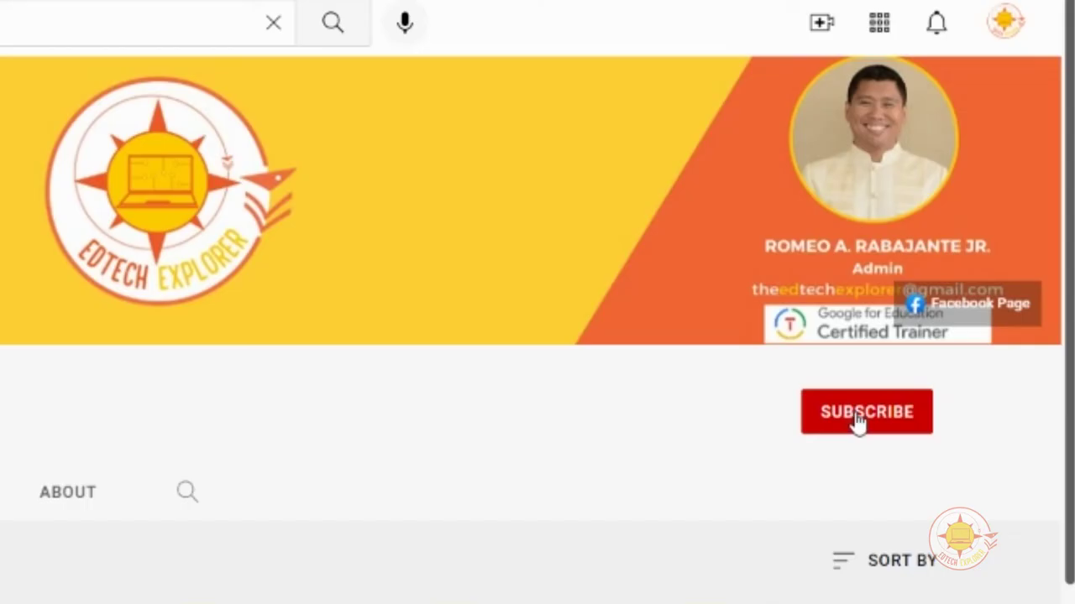
Subscribe to the EdTech Explorer YouTube channel and turn on all its notifications.
click(961, 262)
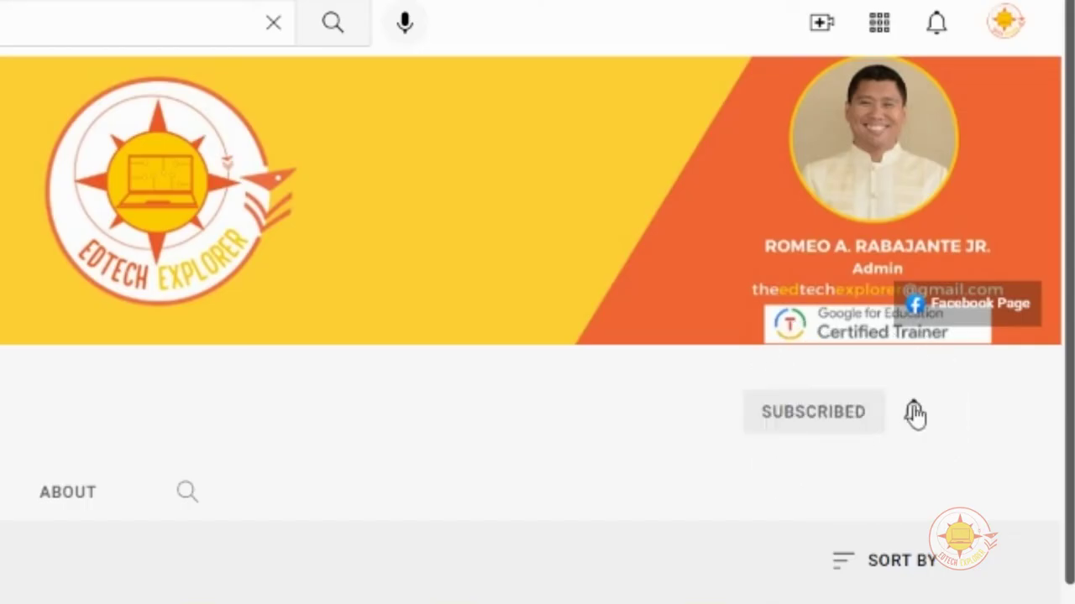
click(914, 413)
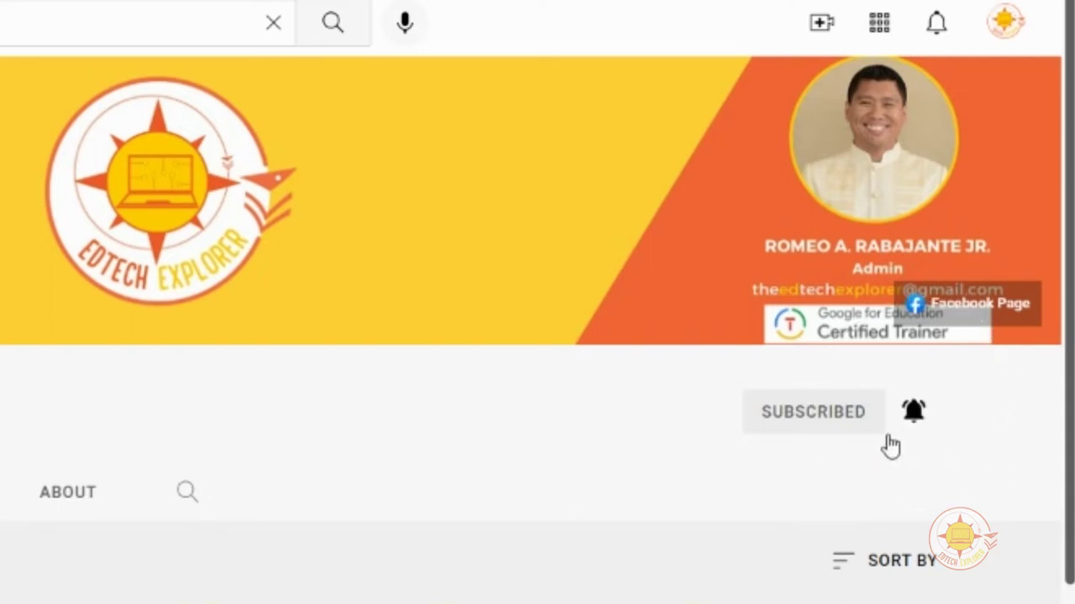
click(849, 456)
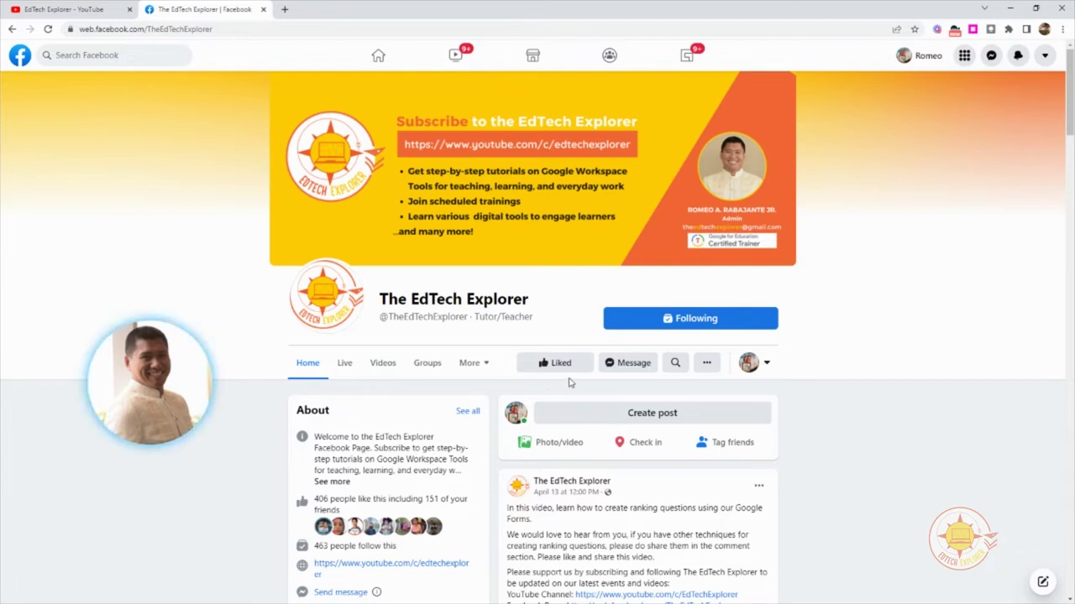
click(559, 364)
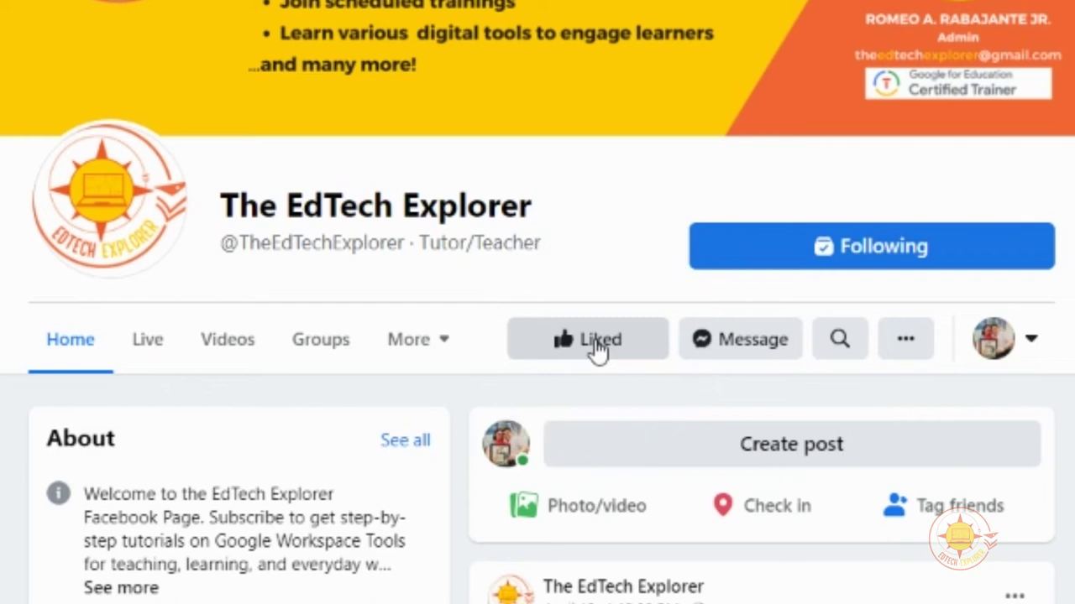
click(708, 265)
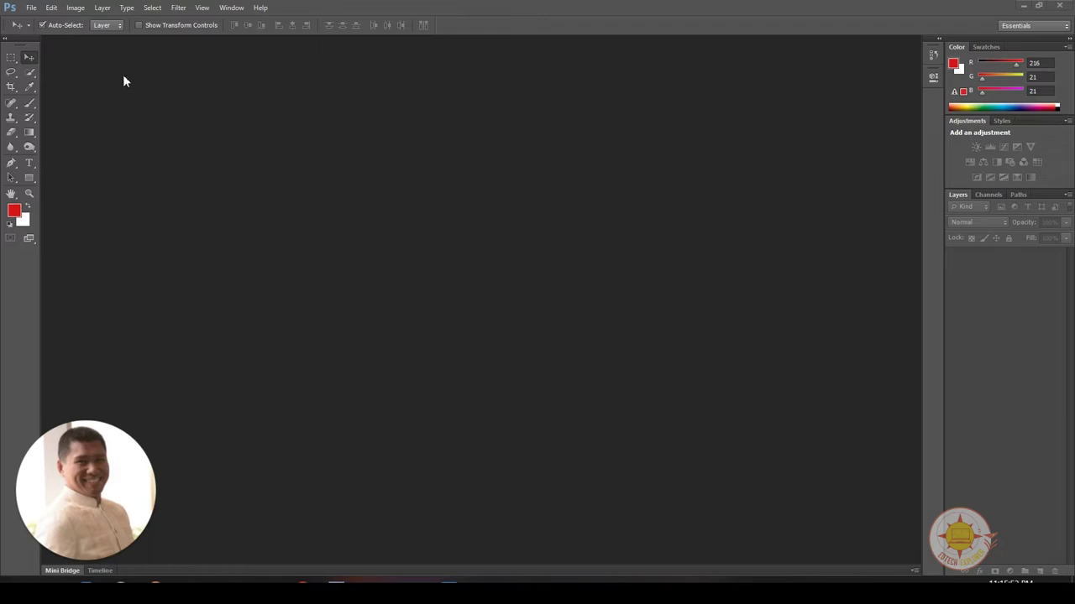
Switch to Photoshop and open the image teeth.jpg from the demo folder.
click(32, 10)
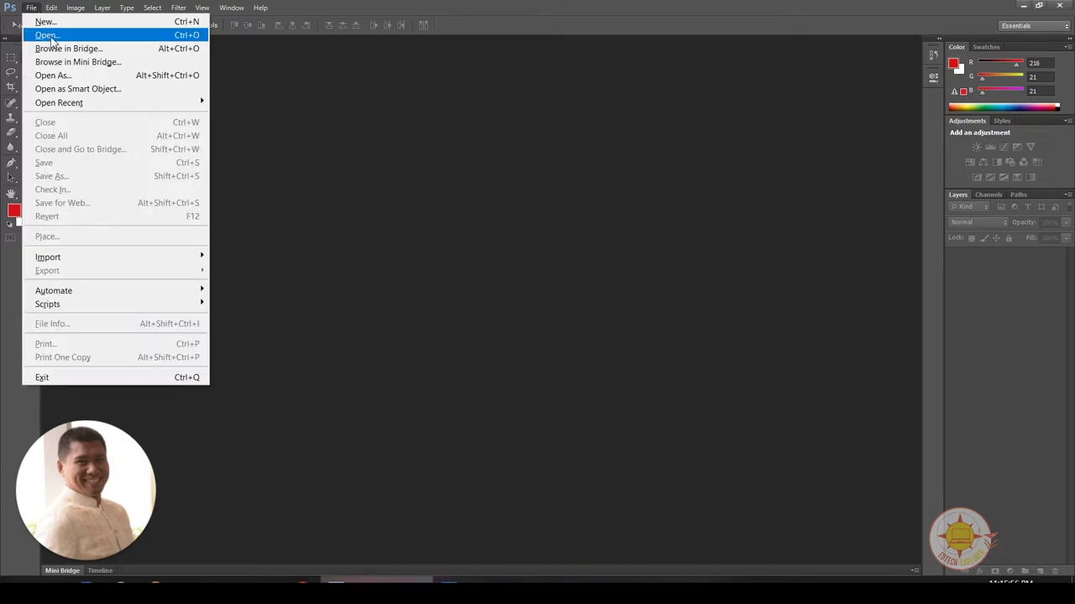
click(51, 35)
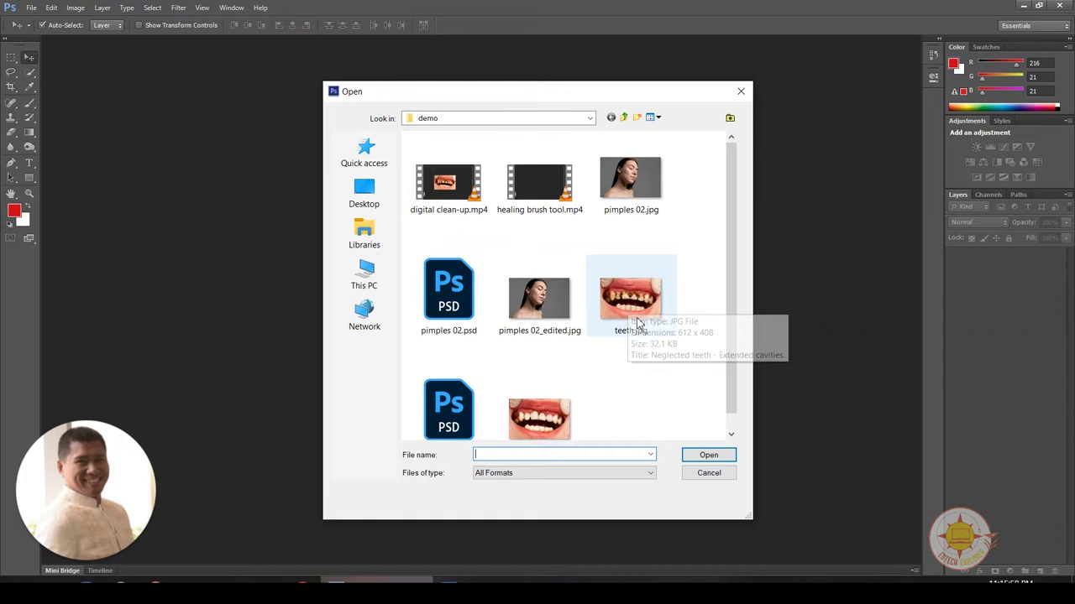
click(638, 323)
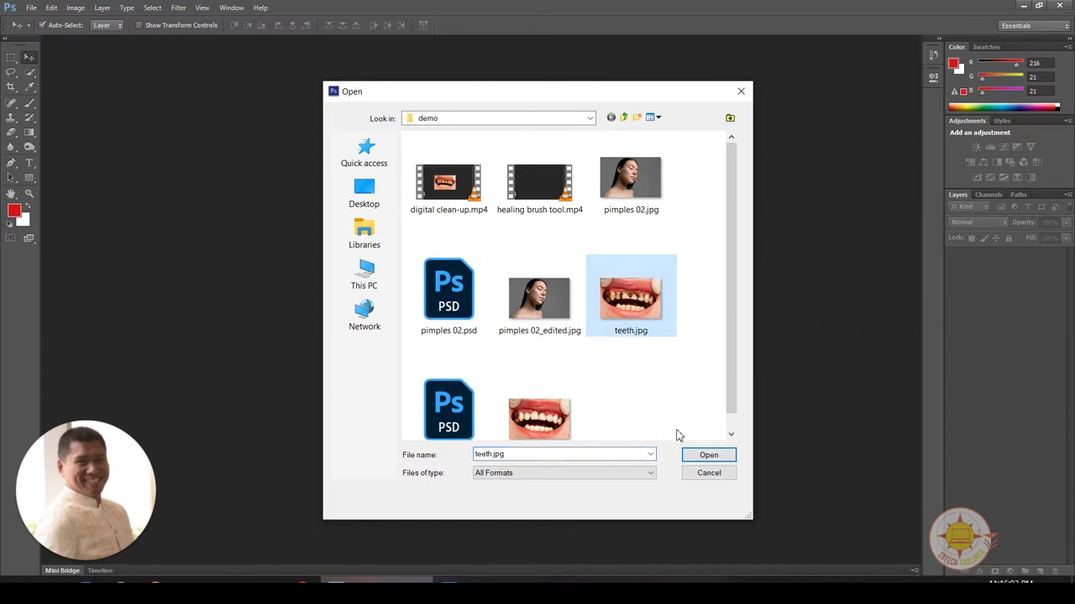
click(707, 457)
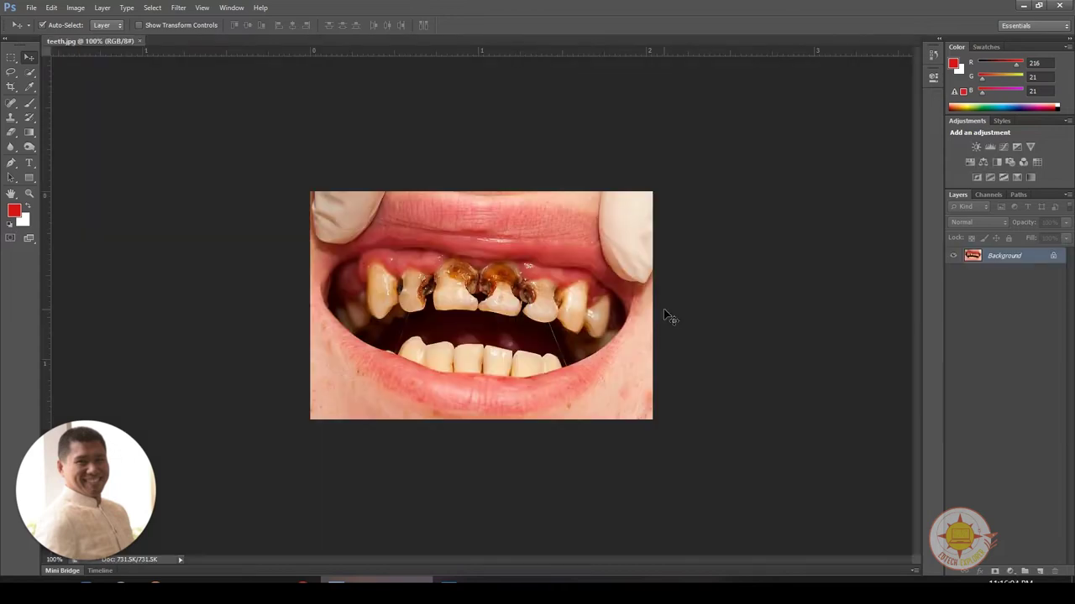
Enlarge the teeth photo to 200% and examine the decayed areas of the upper front teeth.
click(563, 253)
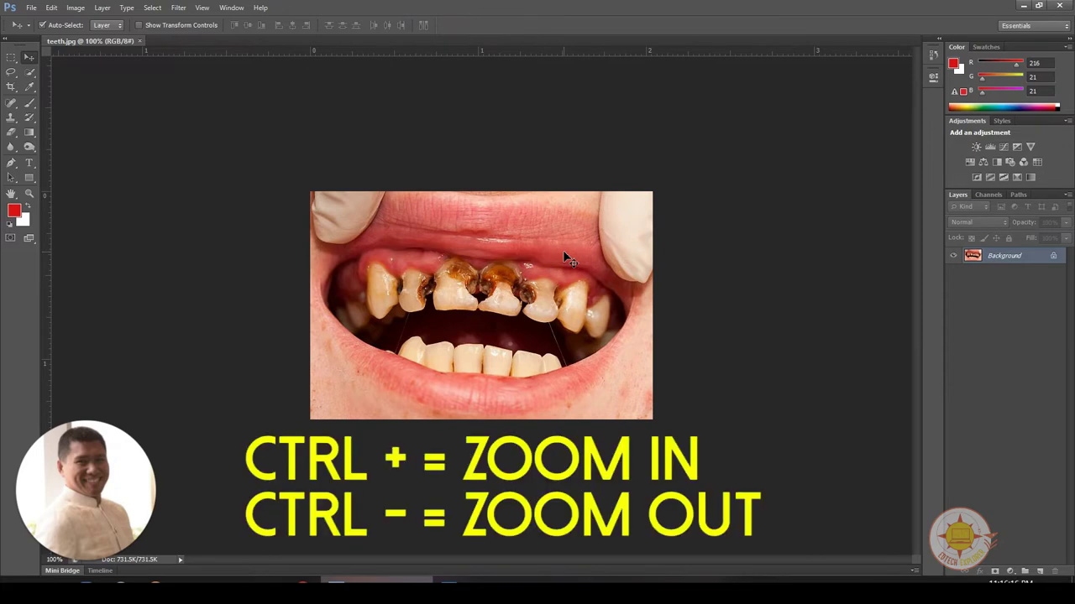
key(ctrl+plus)
key(ctrl+plus)
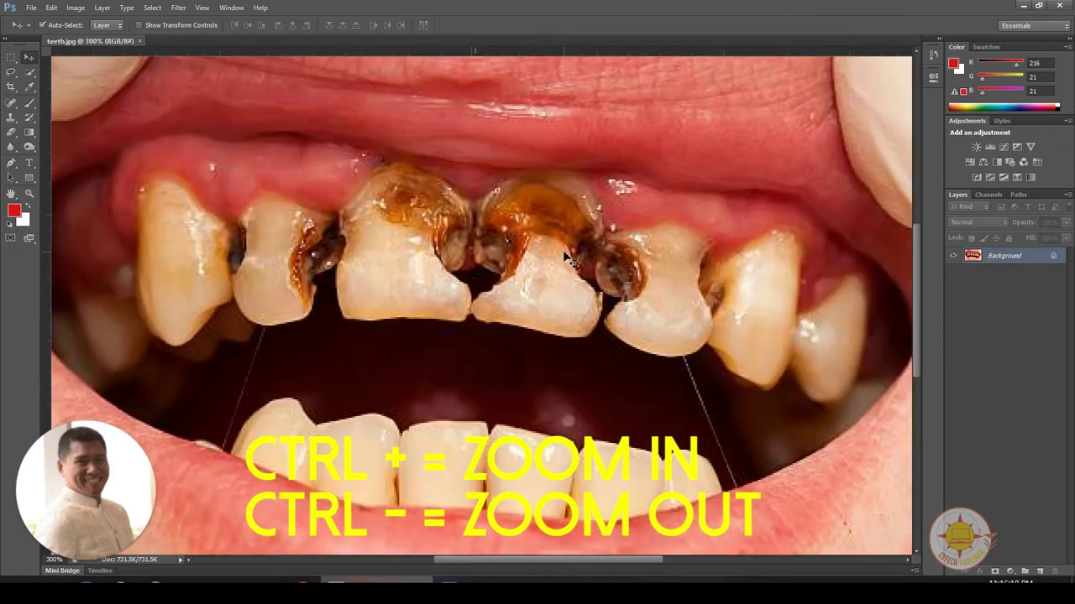
key(ctrl+minus)
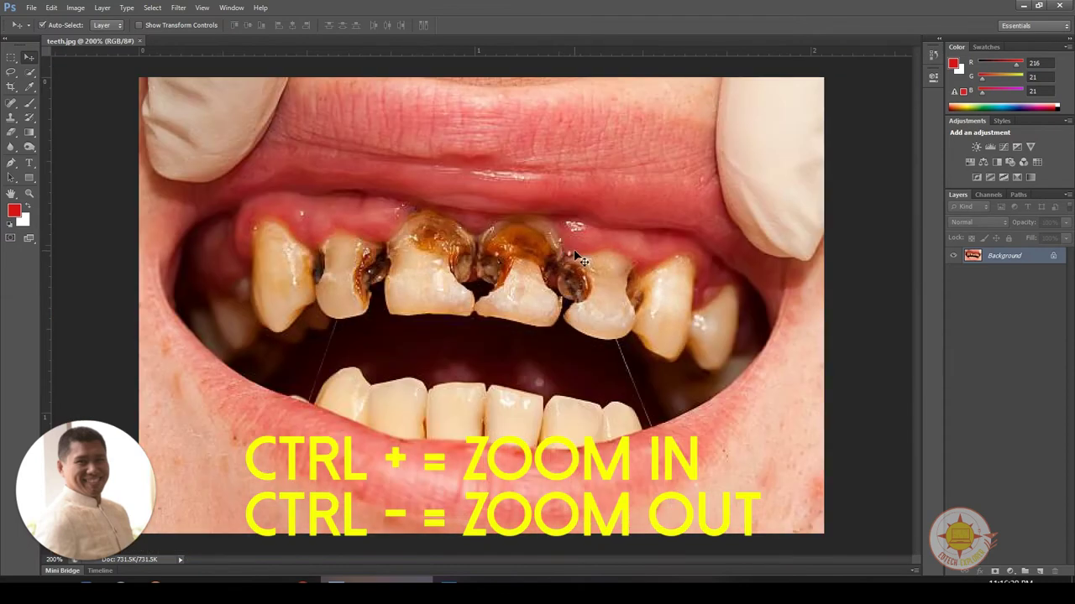
click(495, 269)
click(406, 266)
click(401, 266)
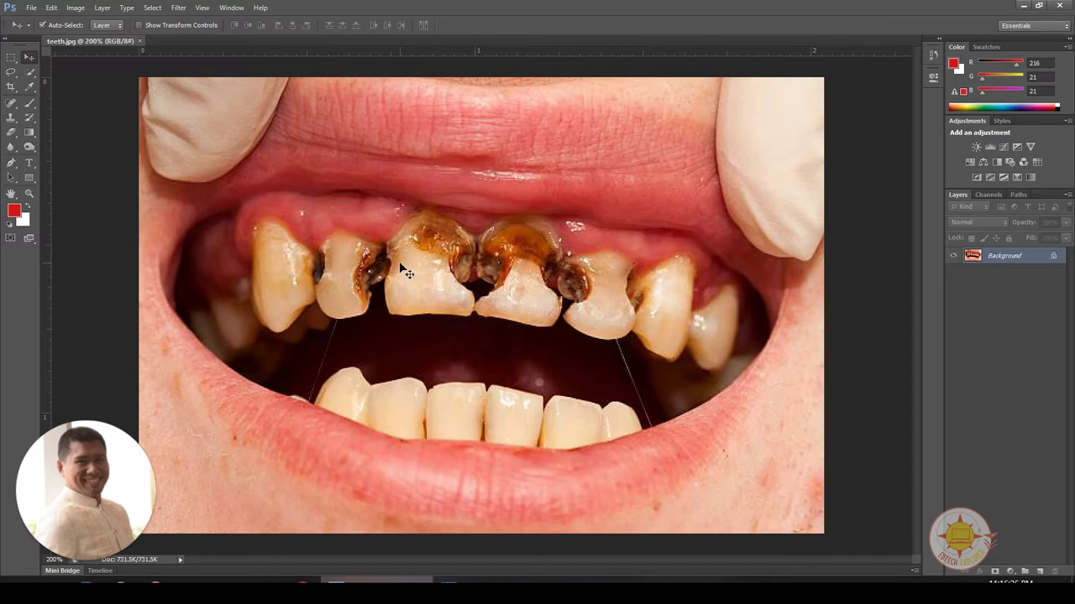
click(401, 266)
click(516, 264)
Duplicate the Background layer and keep the copy selected for retouching.
click(1012, 257)
drag(1008, 261, 1012, 566)
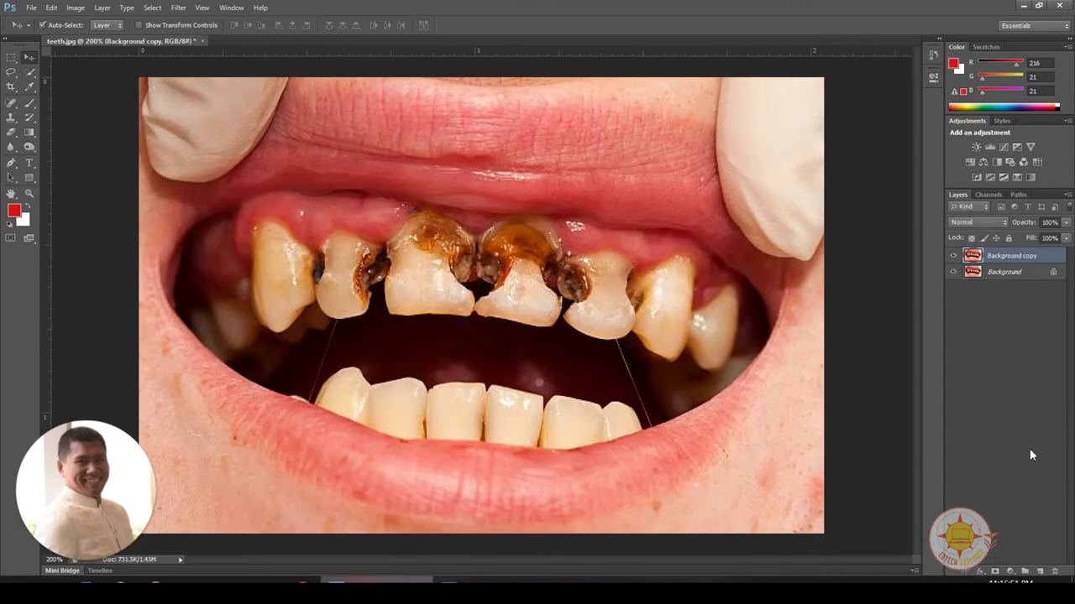
click(1008, 257)
Go through the Spot Healing Brush, Clone Stamp and Dodge tools, activating the Dodge tool last.
drag(11, 102, 44, 113)
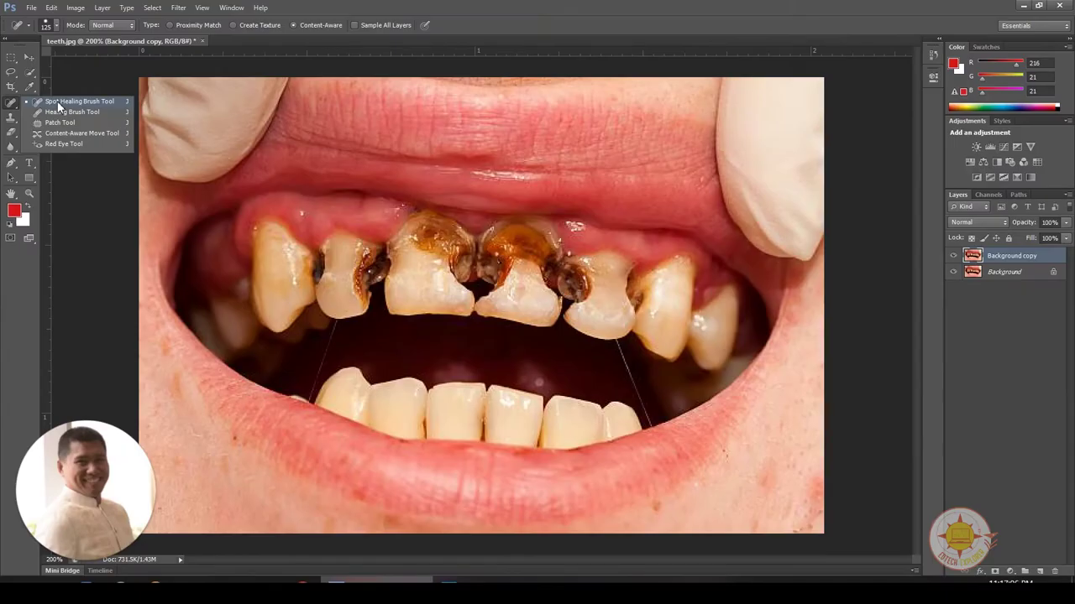
click(14, 123)
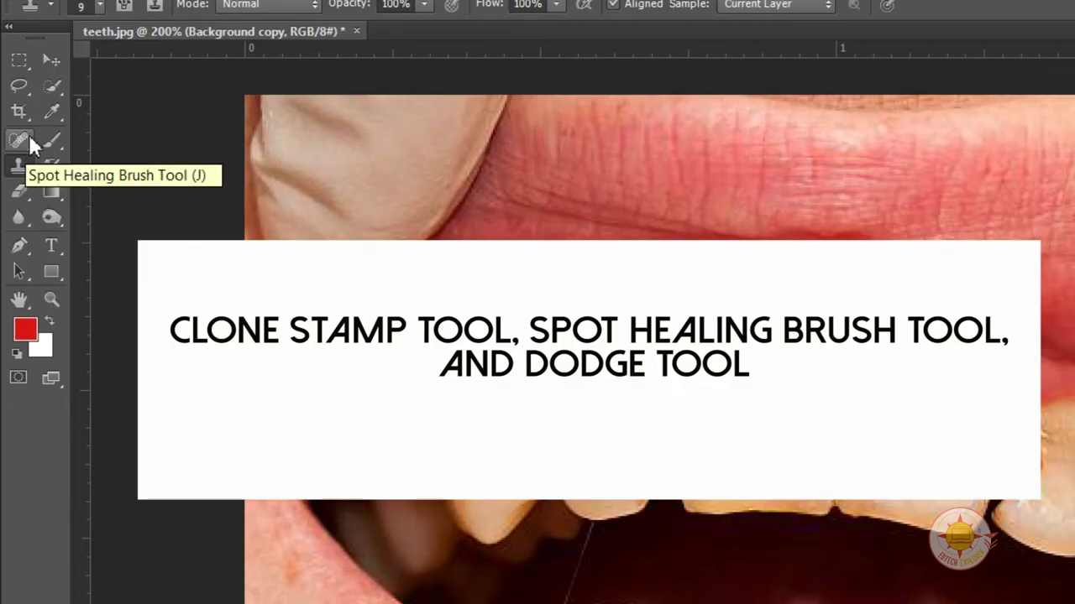
click(51, 221)
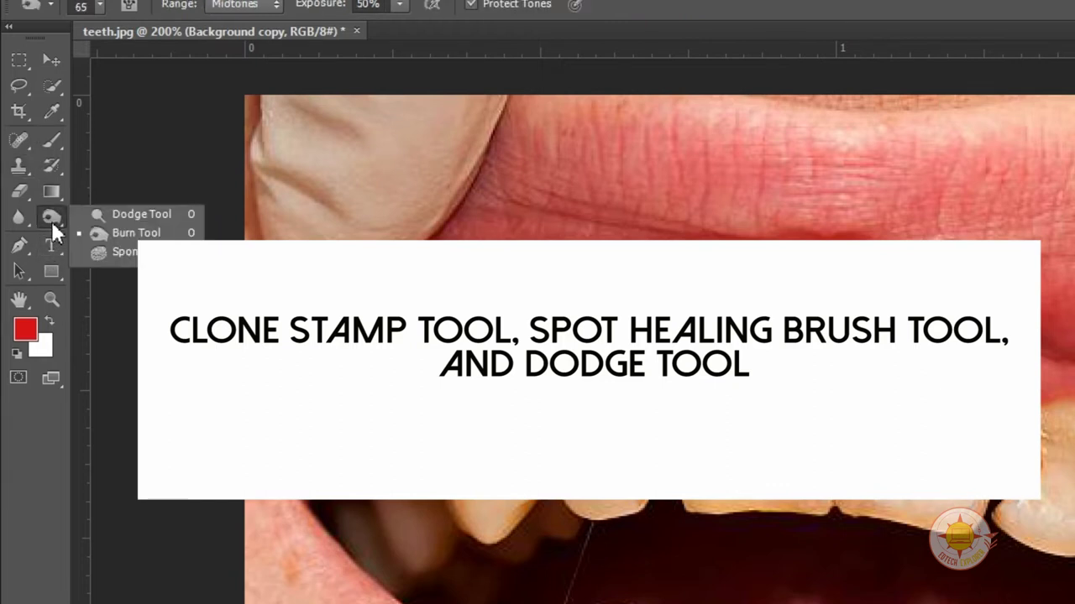
click(123, 212)
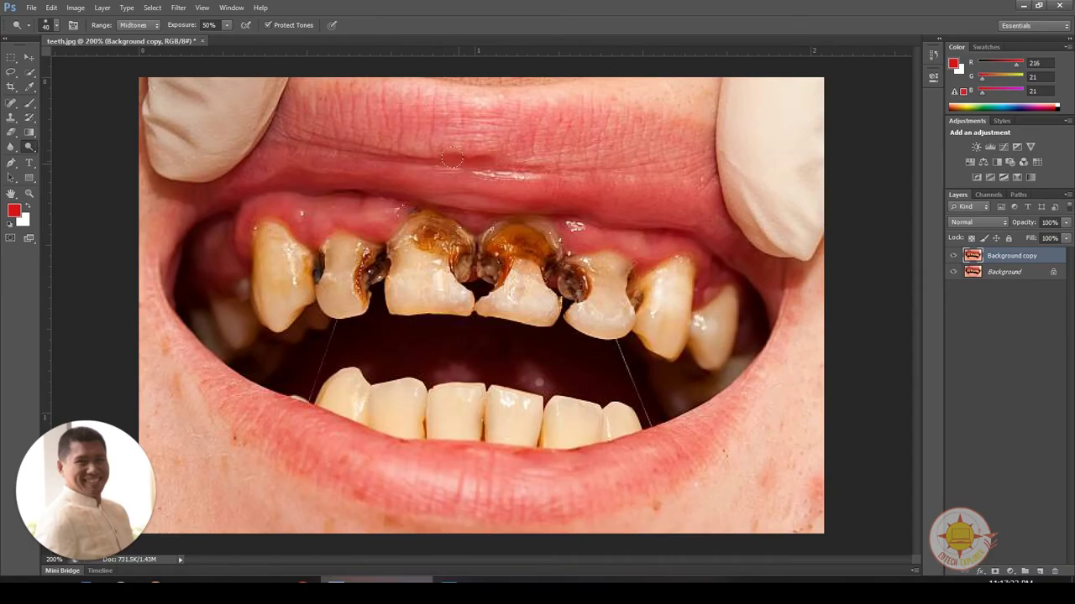
Activate the Clone Stamp tool and set its brush size to 25.
click(12, 119)
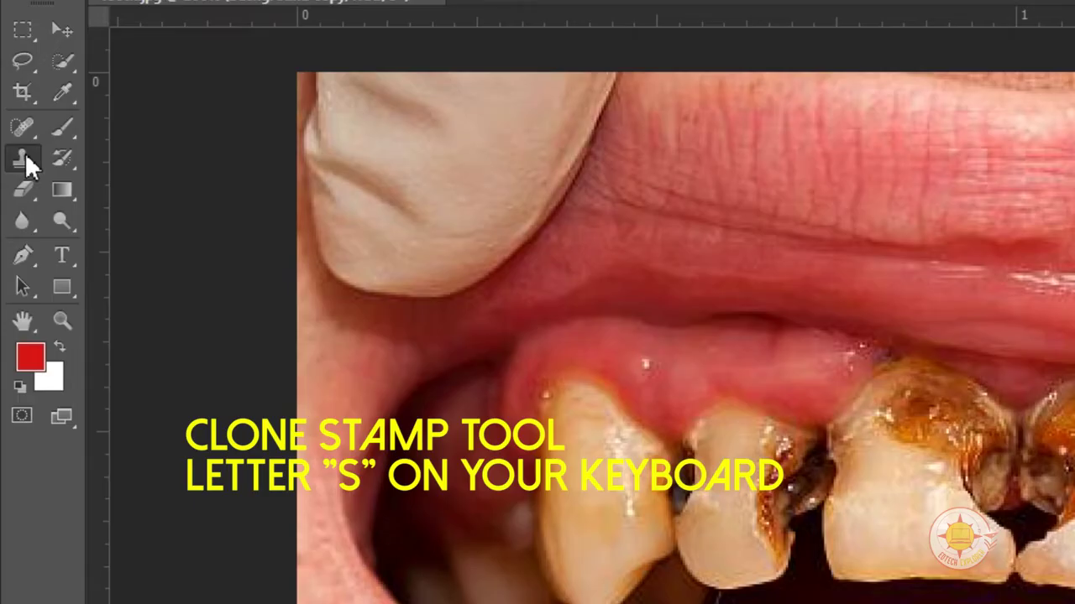
right_click(13, 123)
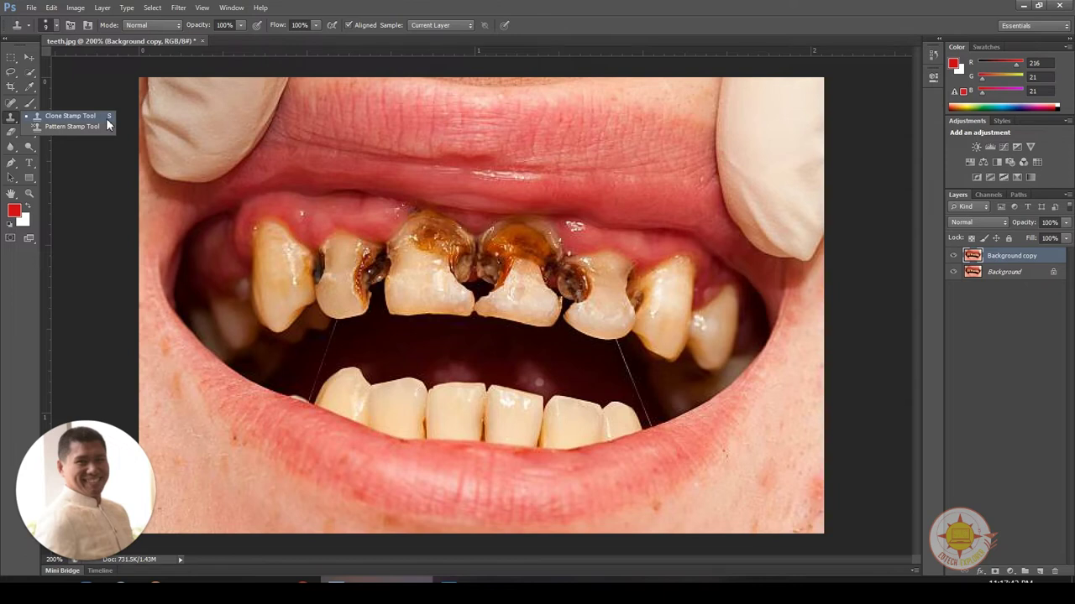
click(17, 117)
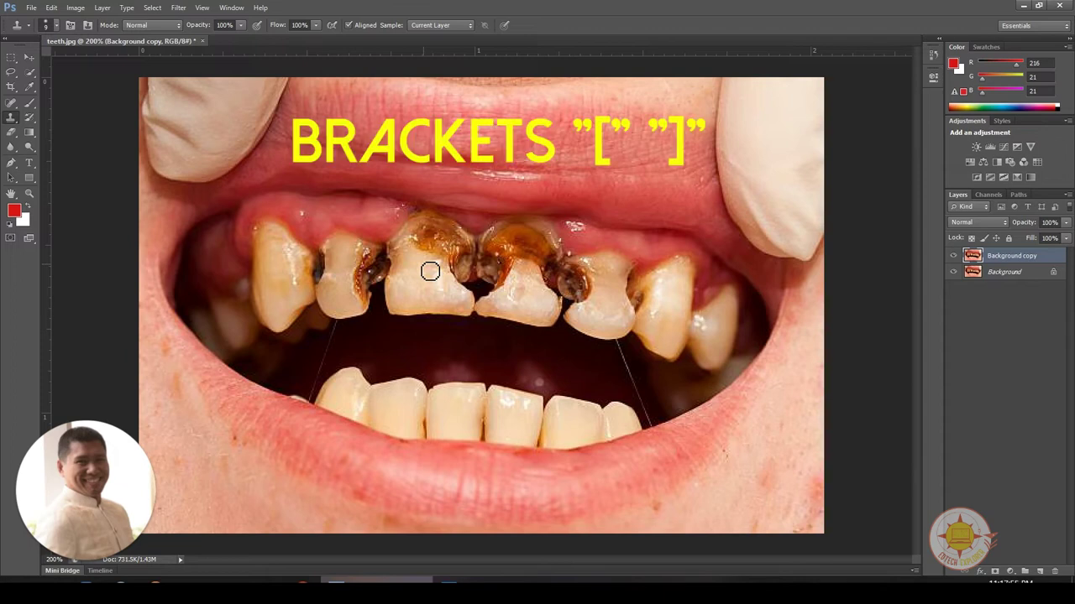
key(bracketright)
key(bracketright)
key(bracketright)
key(bracketright)
key(bracketright)
key(bracketright)
key(bracketright)
key(bracketright)
key(bracketright)
key(bracketright)
key(bracketright)
key(bracketright)
key(bracketright)
key(bracketright)
key(bracketright)
key(bracketright)
key(bracketleft)
key(bracketleft)
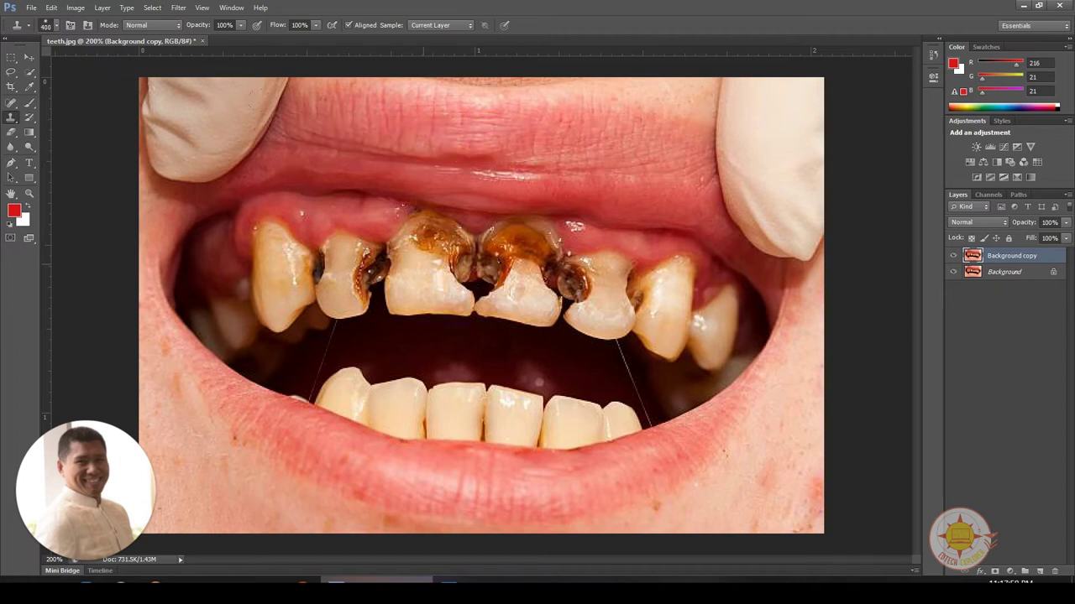
key(bracketleft)
key(bracketleft)
key(bracketleft)
key(bracketleft)
key(bracketleft)
key(bracketleft)
key(bracketleft)
key(bracketright)
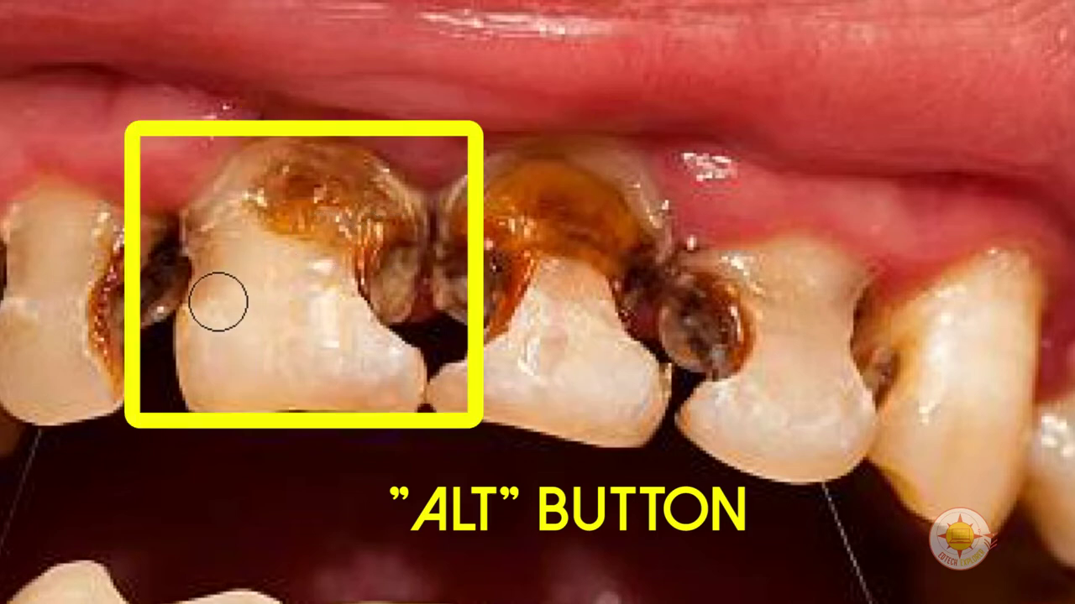
Sample clean enamel on the upper front tooth left of centre and preview it over the decay.
key(alt)
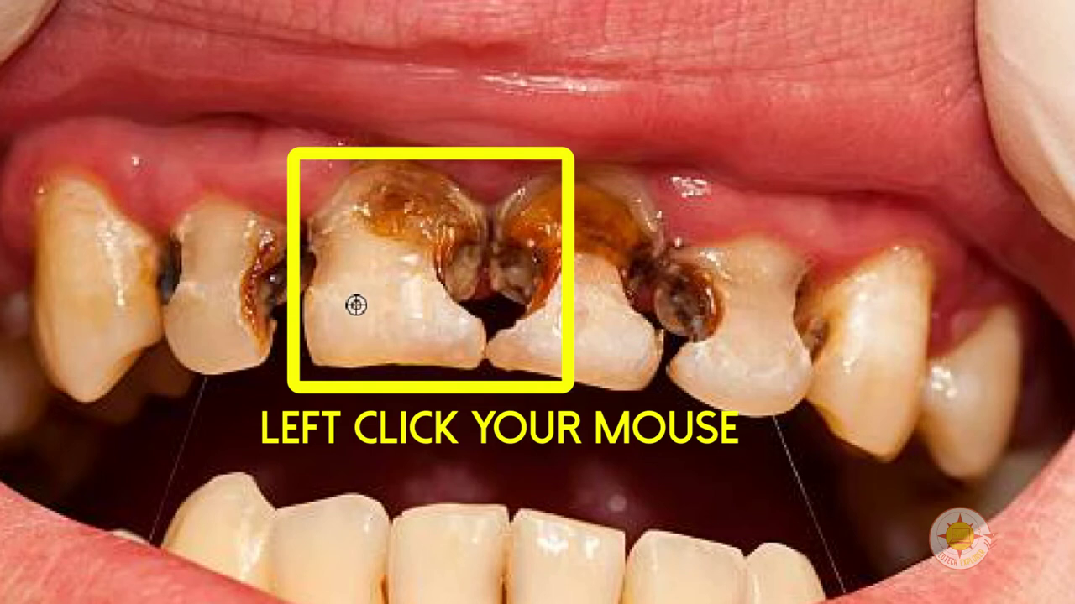
alt+click(369, 304)
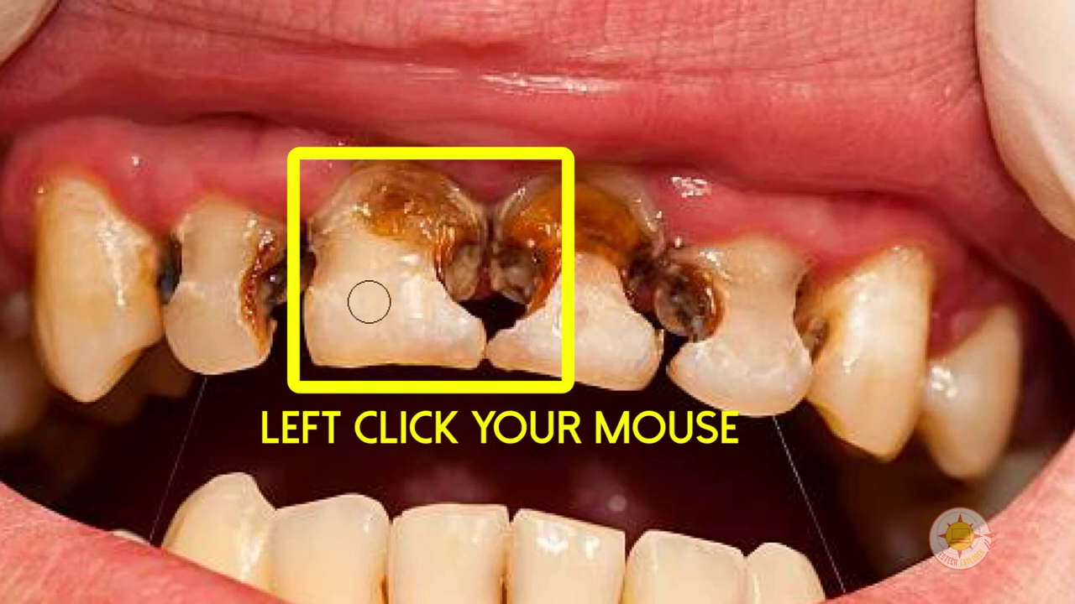
drag(415, 239, 449, 240)
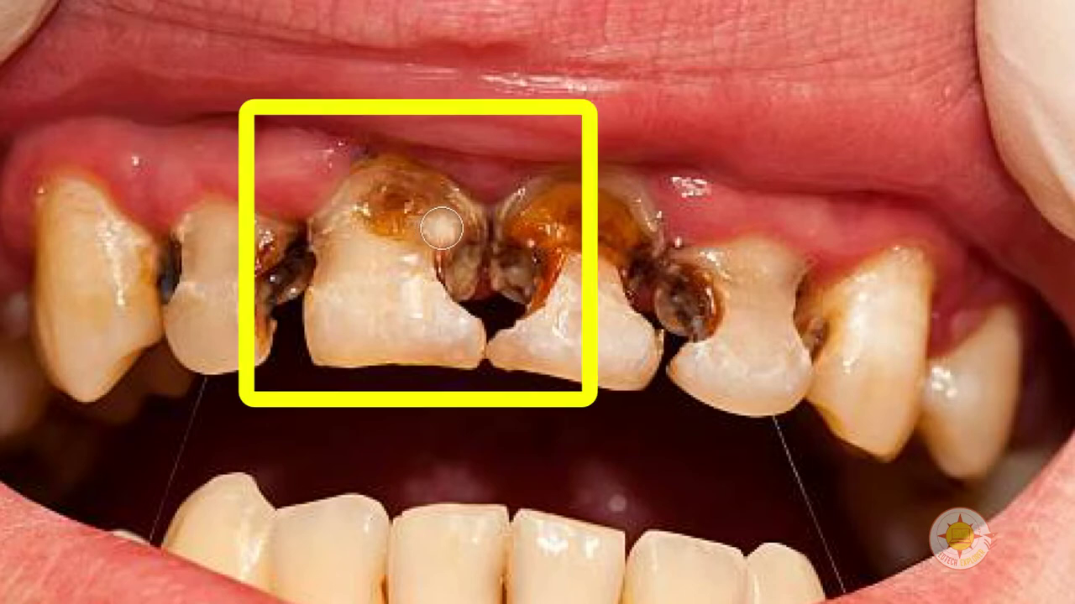
click(450, 231)
click(451, 233)
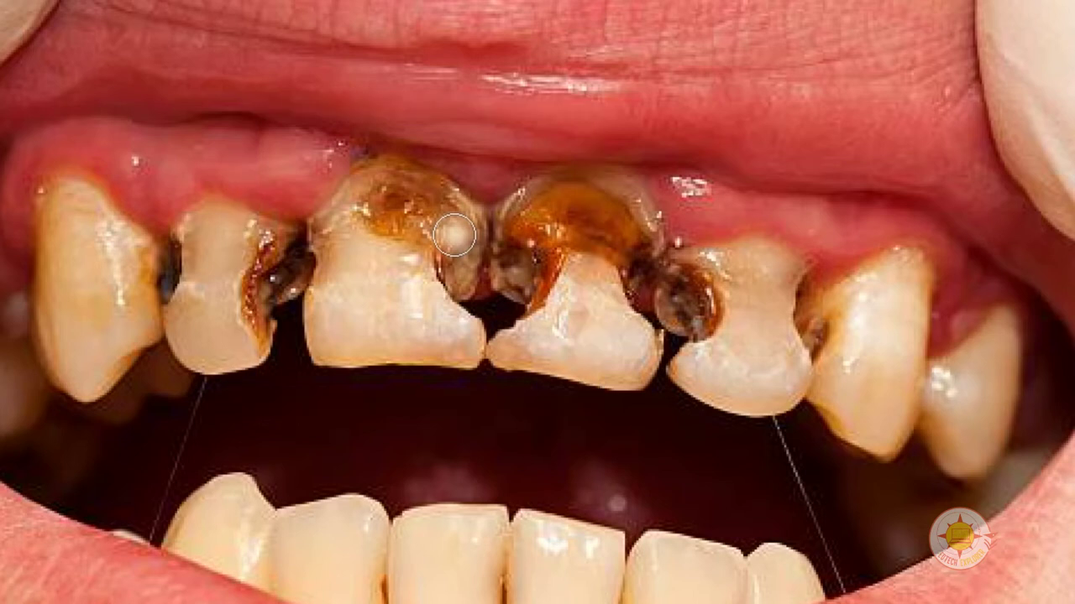
click(446, 234)
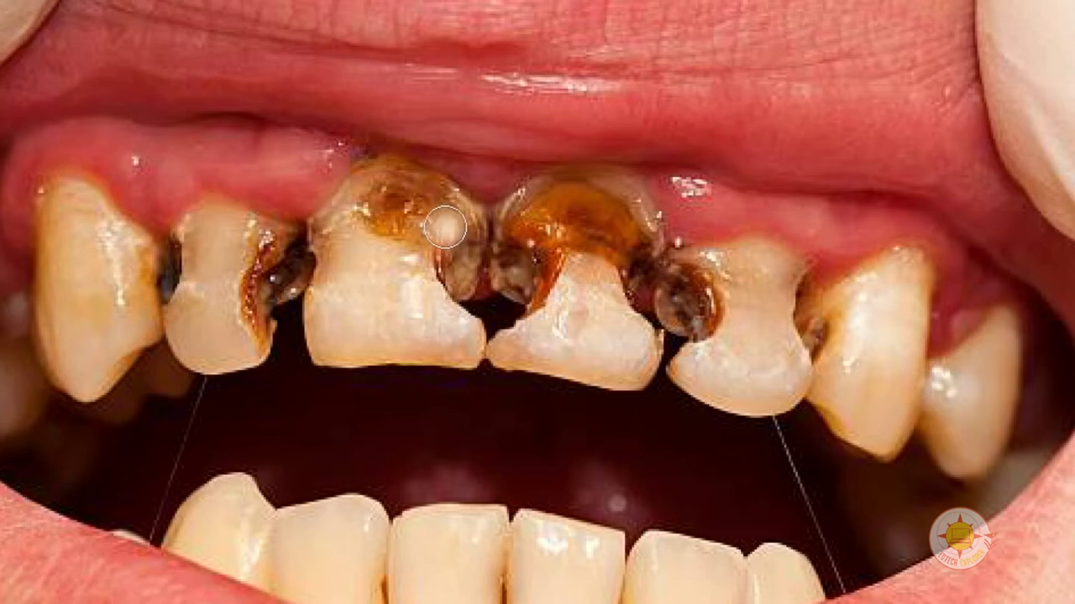
Clone the sampled enamel over the dark decay along the right side of the upper front tooth left of centre.
click(461, 227)
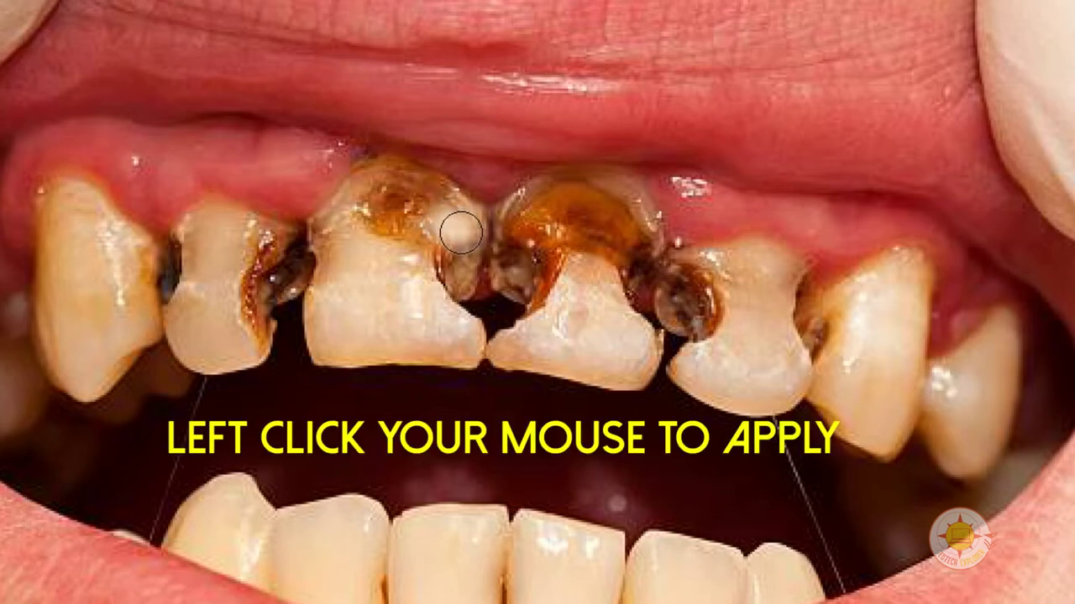
click(468, 243)
click(468, 267)
click(458, 268)
click(461, 281)
click(459, 297)
click(431, 216)
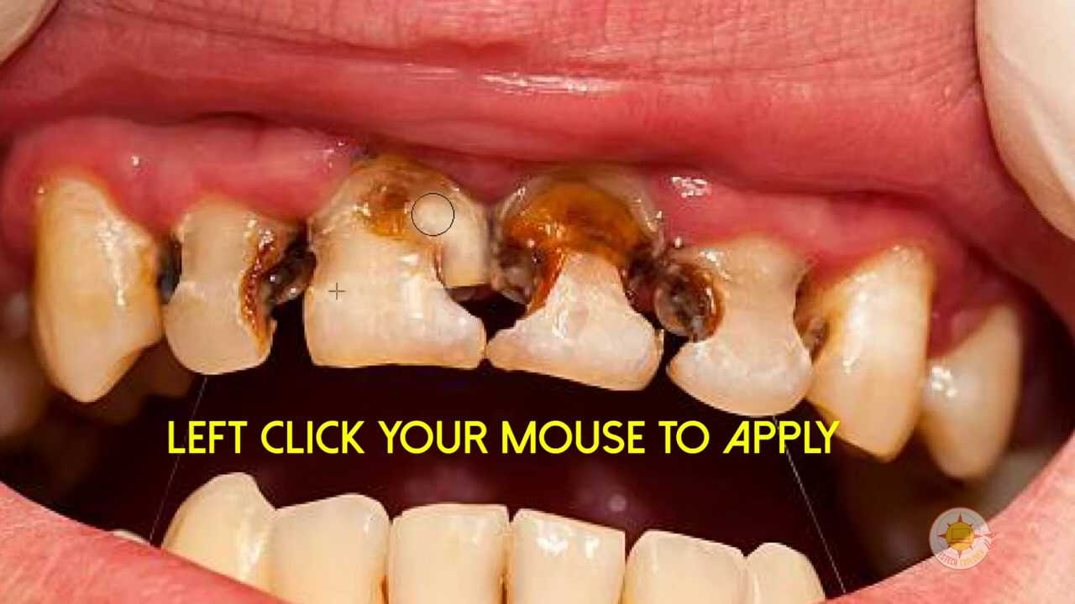
click(434, 242)
click(437, 202)
click(408, 192)
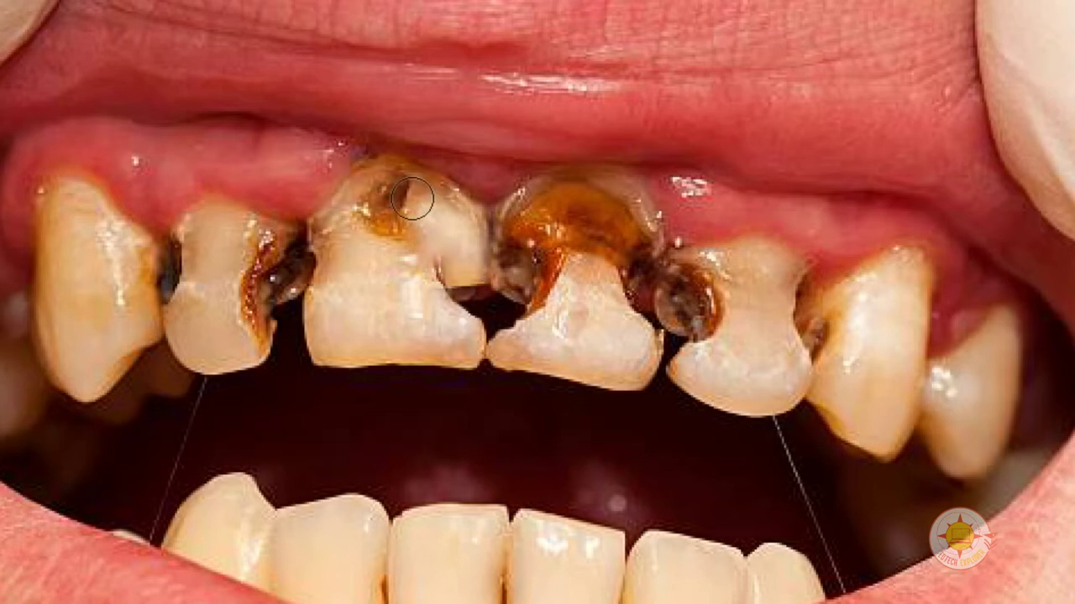
click(426, 267)
click(452, 253)
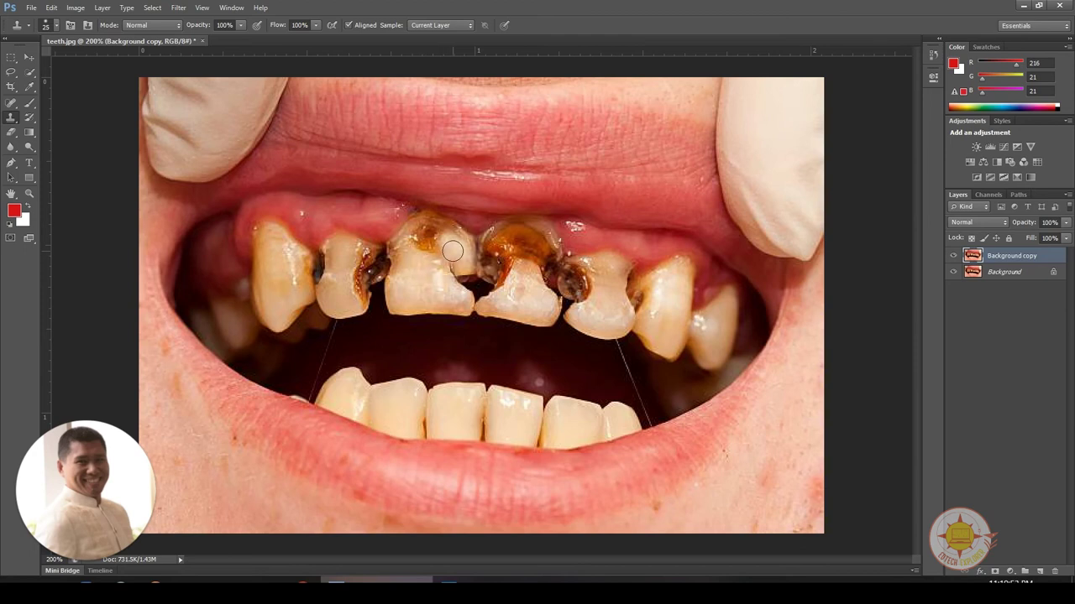
Resample enamel on the same tooth and fill the notch in its right edge with the Clone Stamp.
click(458, 275)
alt+click(453, 282)
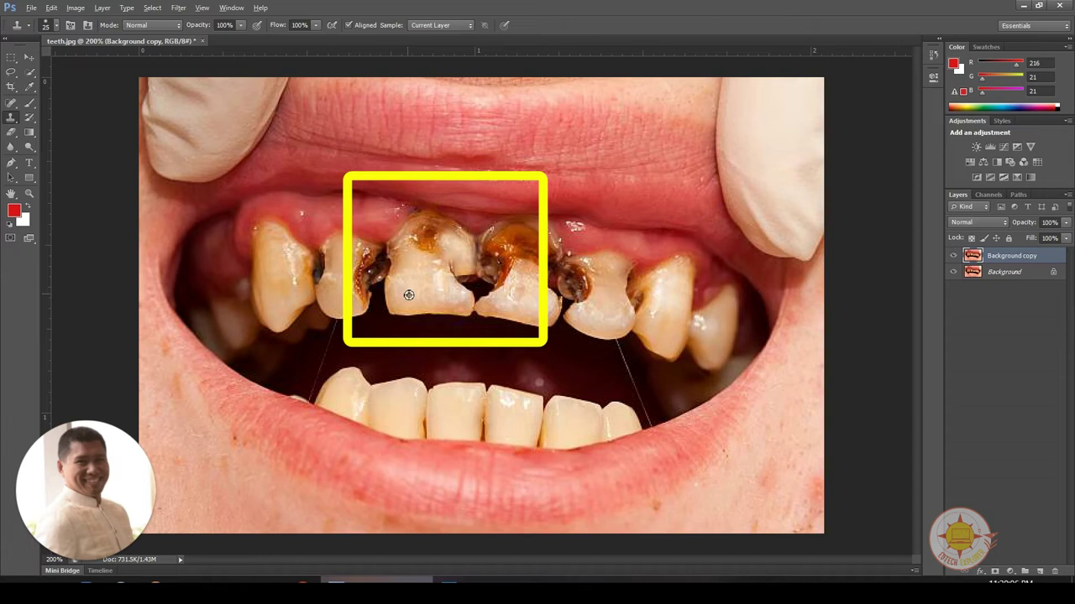
alt+click(412, 289)
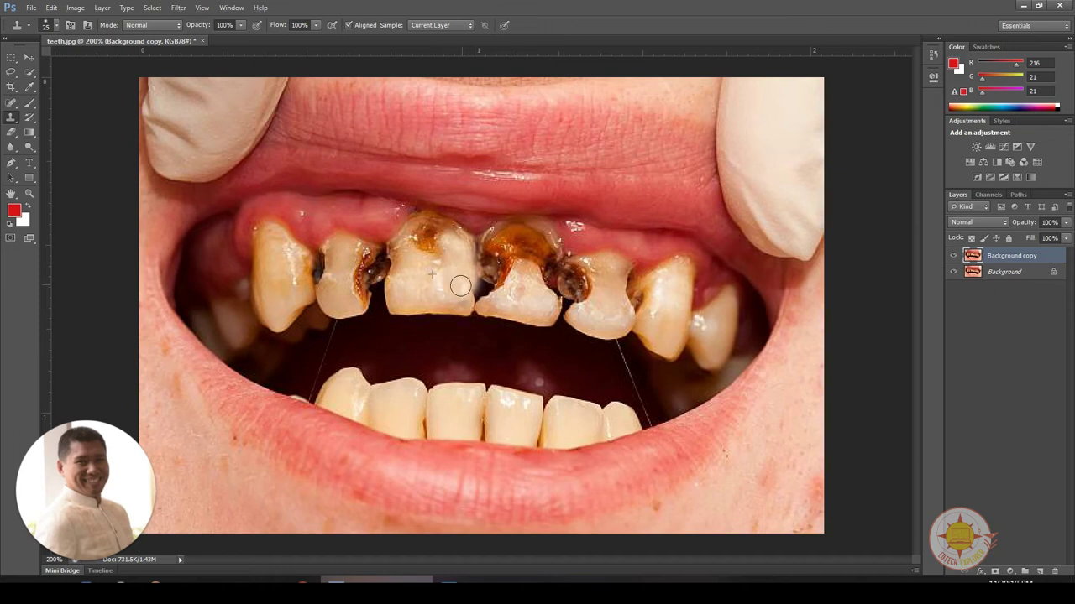
Sample enamel from the middle of the same tooth and clone it over the brown decay near the gum line.
alt+click(430, 284)
click(433, 248)
click(428, 238)
mouse_move(433, 237)
mouse_down()
mouse_move(412, 243)
mouse_move(450, 304)
mouse_up()
click(450, 304)
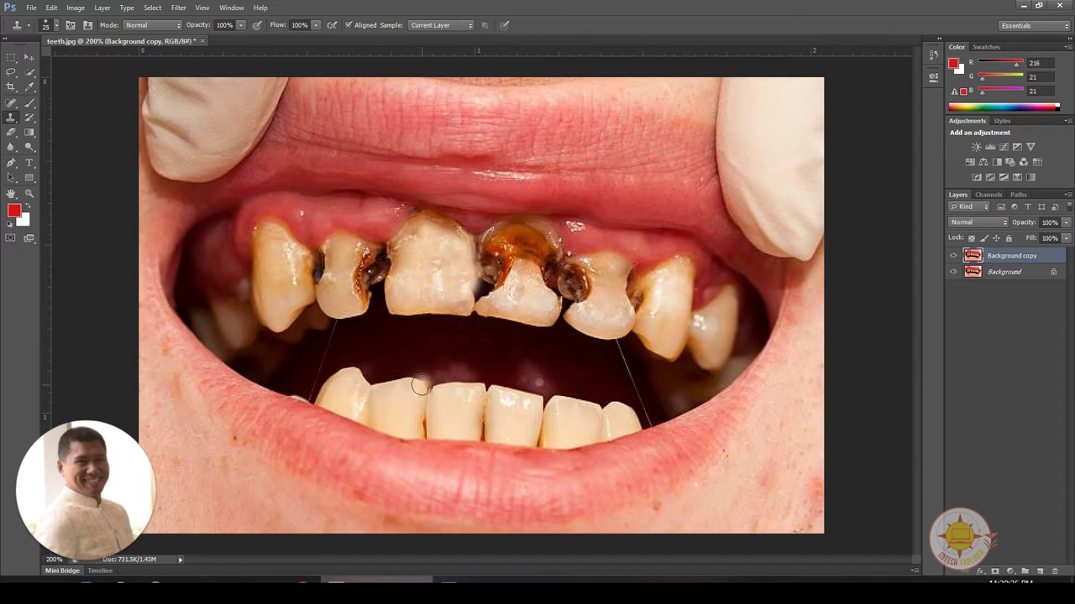
Clone sampled enamel over the lower part of the upper front tooth left of centre, and compare the Background copy layer with the original.
alt+click(449, 278)
click(454, 298)
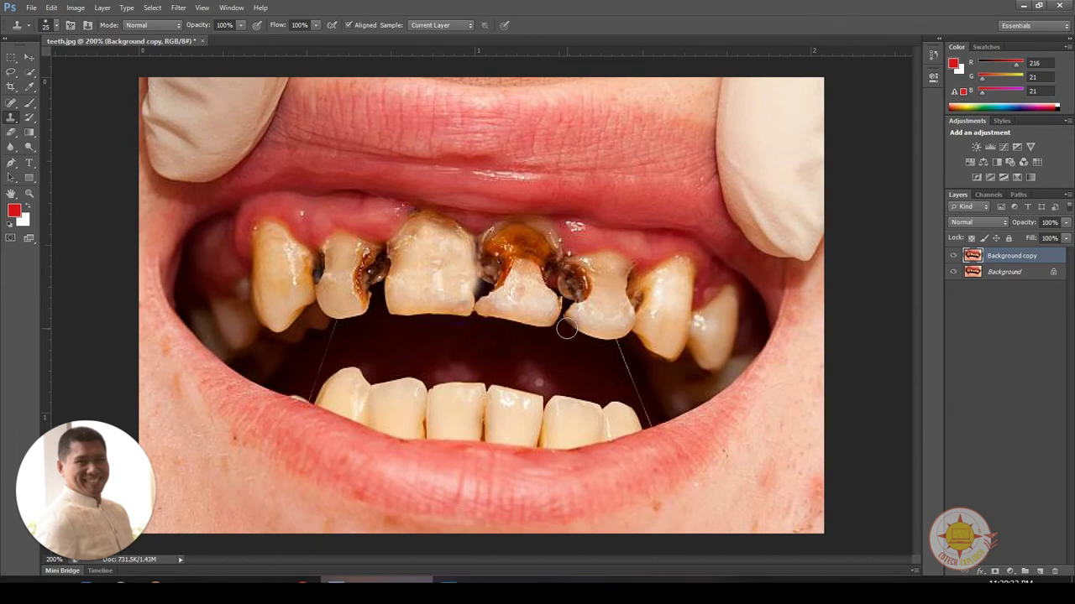
click(954, 257)
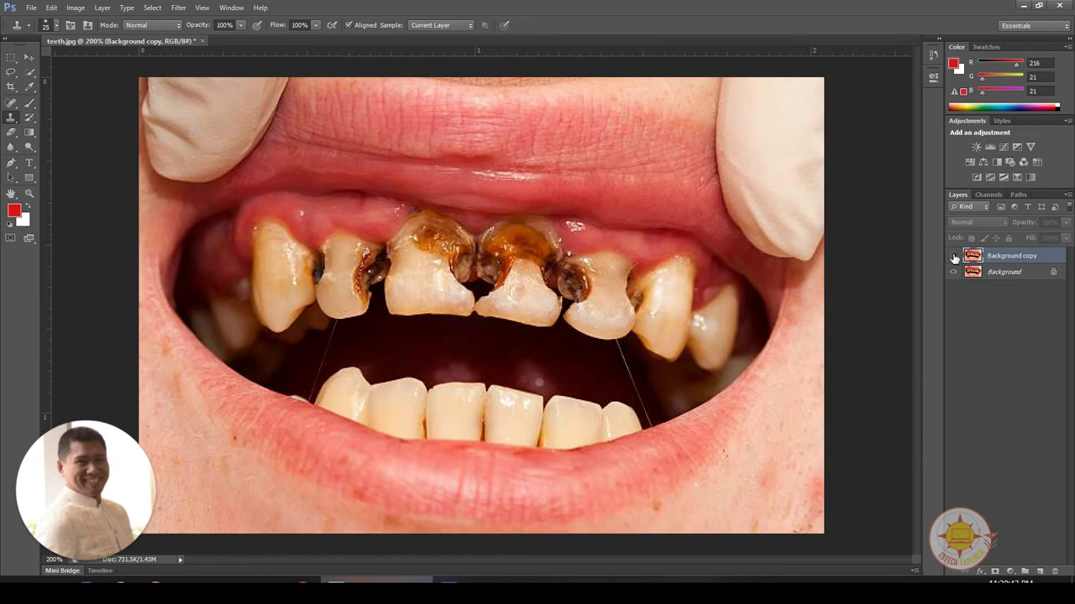
click(954, 256)
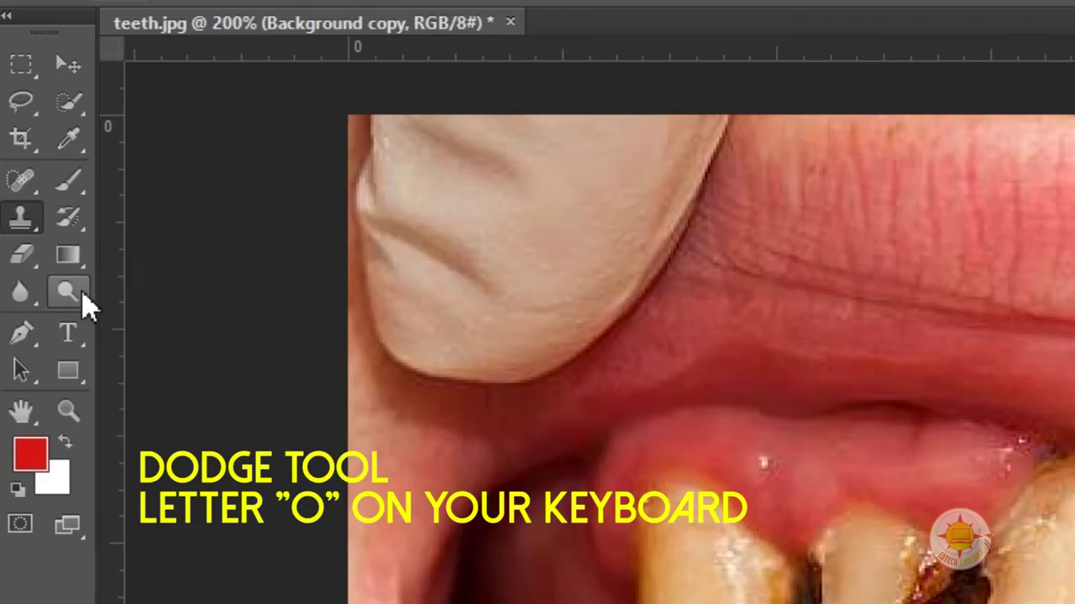
Switch to the Dodge Tool and set its brush size to 60.
click(34, 148)
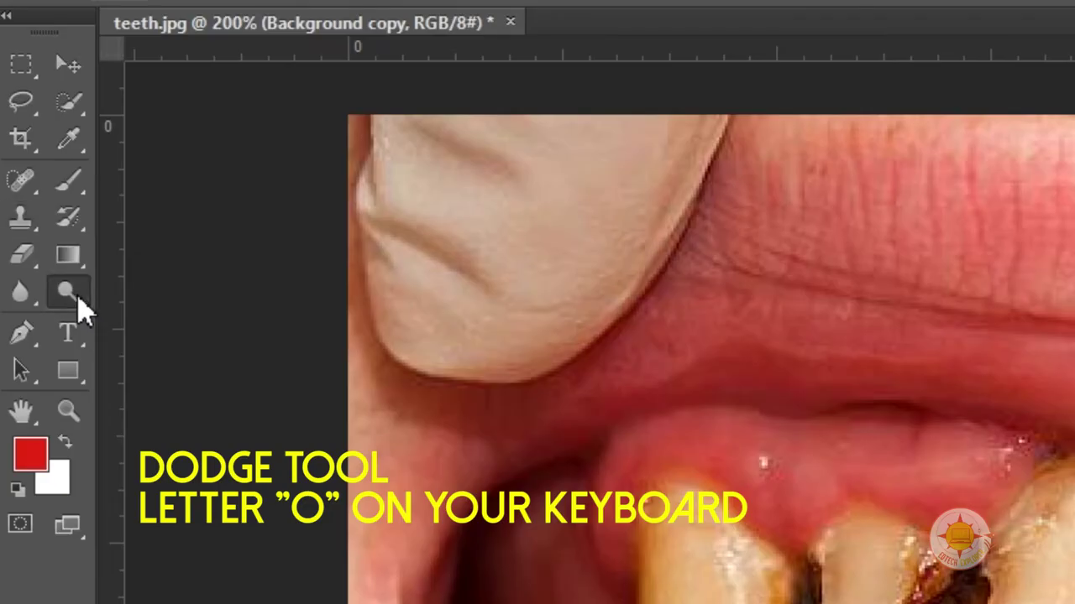
right_click(79, 301)
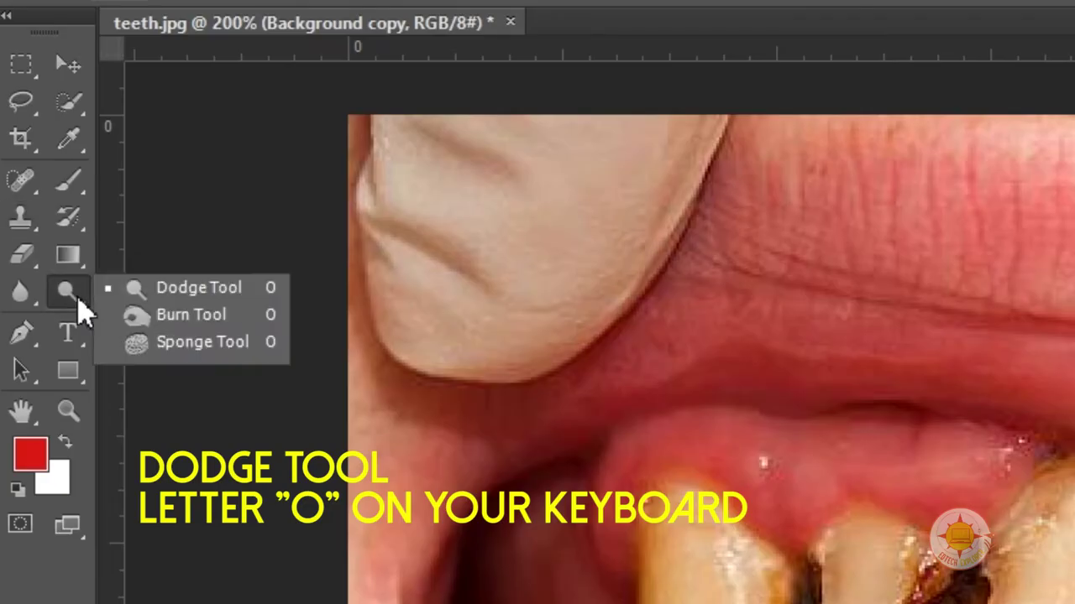
click(178, 295)
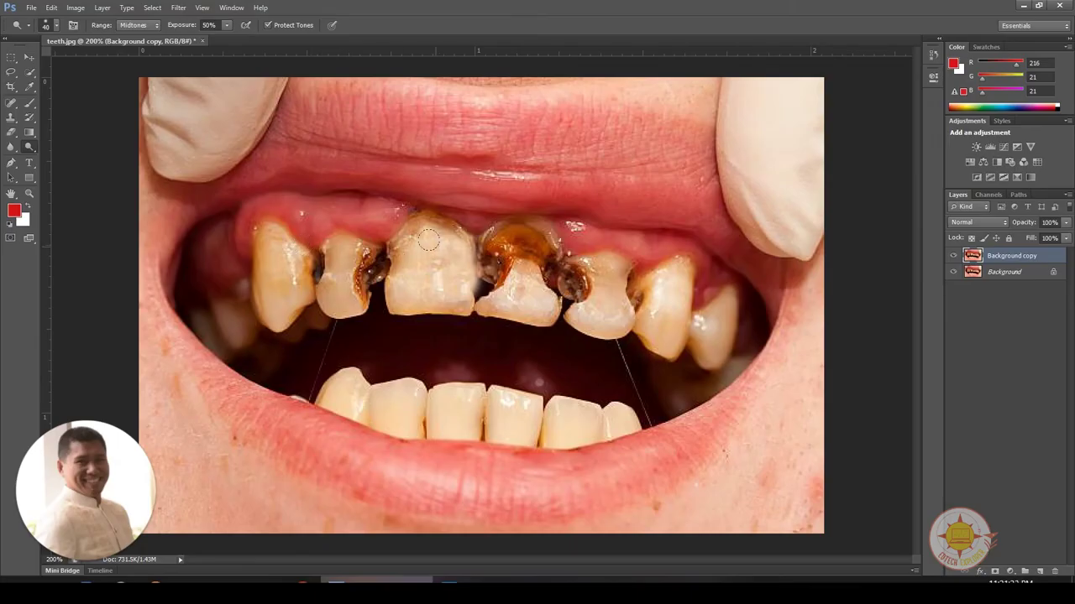
key([)
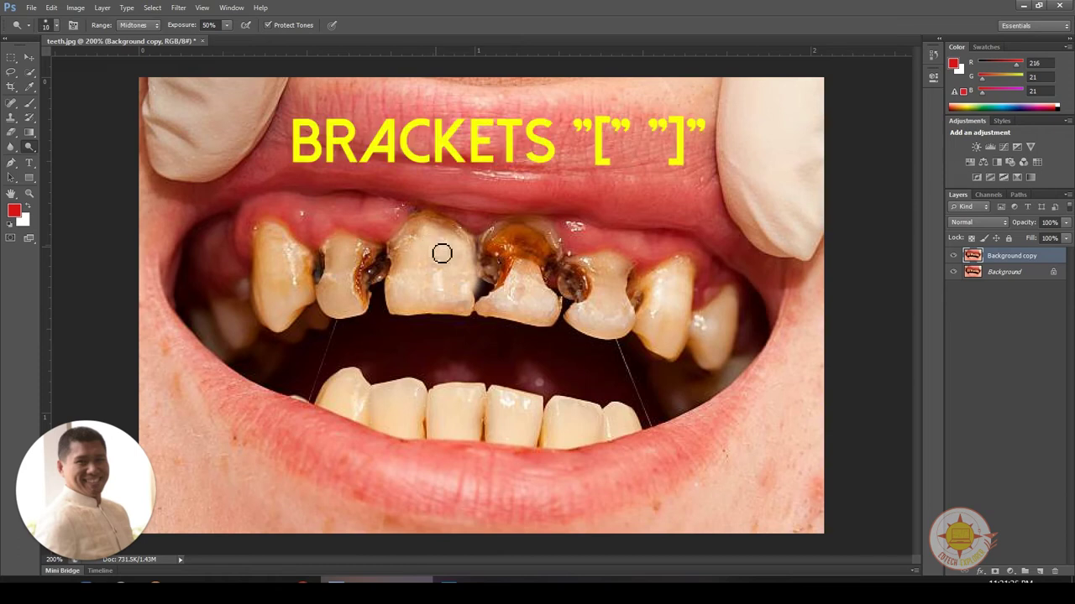
key(bracketright)
key(bracketright)
key(bracketright)
key(bracketright)
key(bracketright)
key(bracketright)
key(bracketleft)
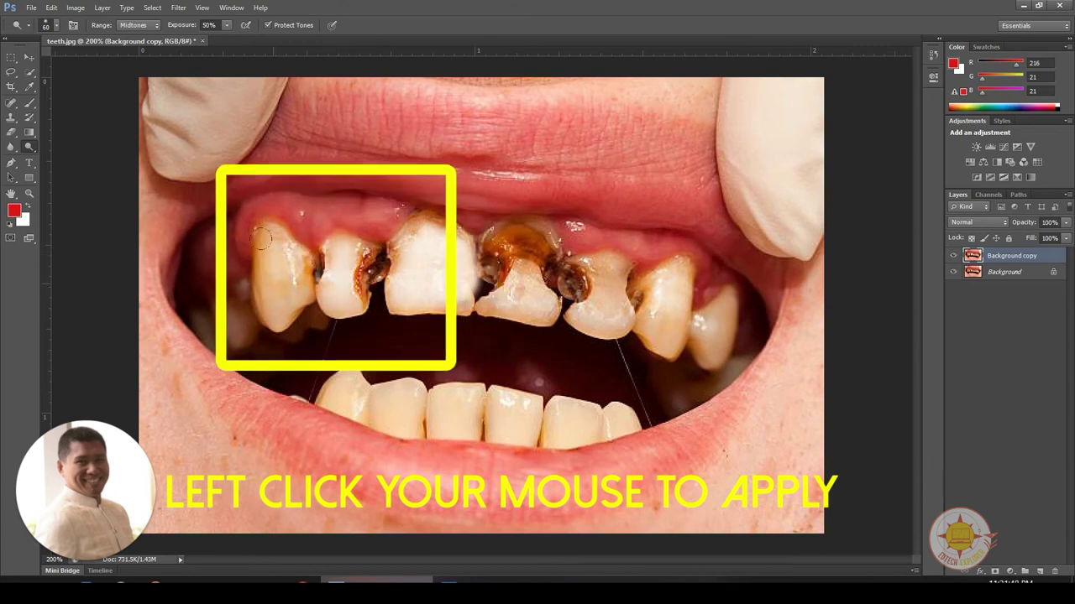
Whiten the upper and lower teeth with the Dodge Tool at Midtones and 50% exposure, and compare the result with the original layer.
mouse_move(262, 277)
mouse_down()
mouse_move(253, 250)
mouse_move(279, 250)
mouse_up()
drag(519, 263, 489, 271)
mouse_move(582, 265)
mouse_down()
mouse_move(639, 277)
mouse_move(655, 311)
mouse_move(648, 275)
mouse_move(646, 326)
mouse_move(643, 316)
mouse_move(653, 328)
mouse_move(647, 309)
mouse_move(658, 322)
mouse_move(727, 315)
mouse_move(700, 316)
mouse_up()
mouse_move(377, 392)
mouse_down()
mouse_move(579, 411)
mouse_move(347, 378)
mouse_move(335, 388)
mouse_move(573, 406)
mouse_up()
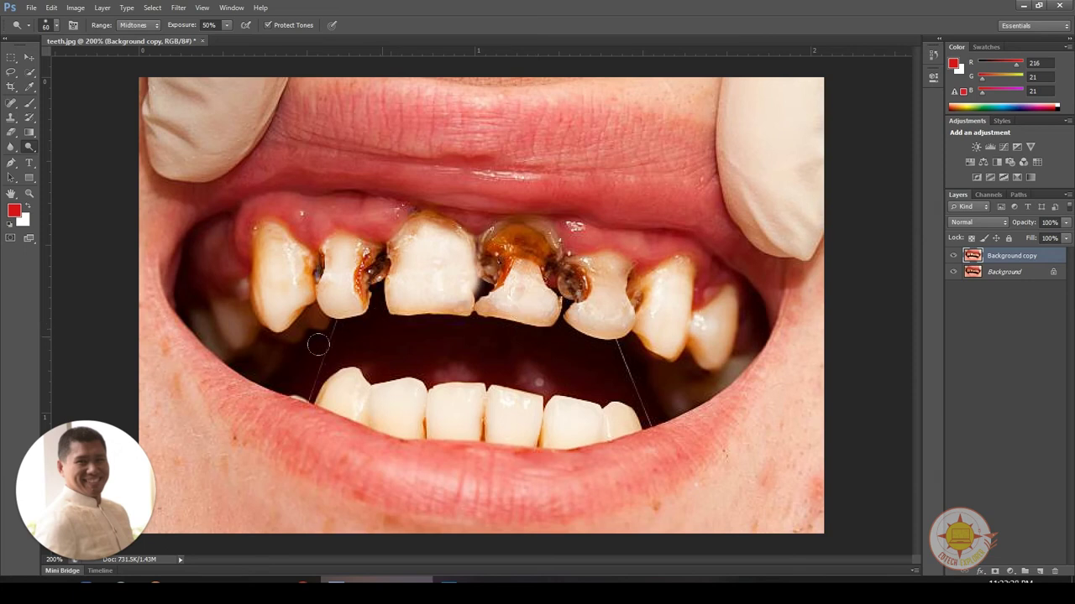
click(953, 257)
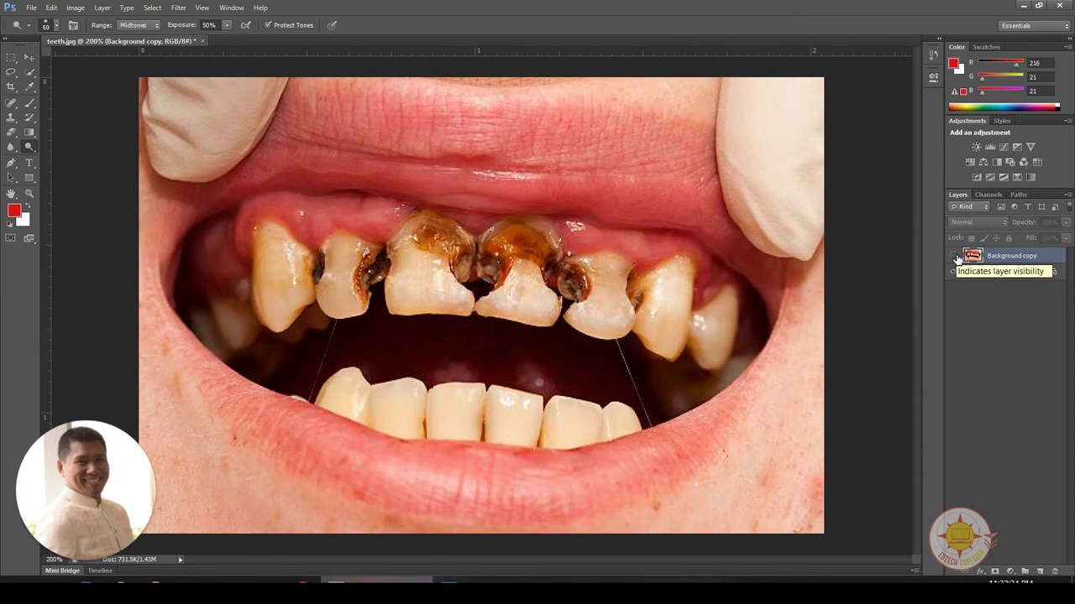
click(954, 257)
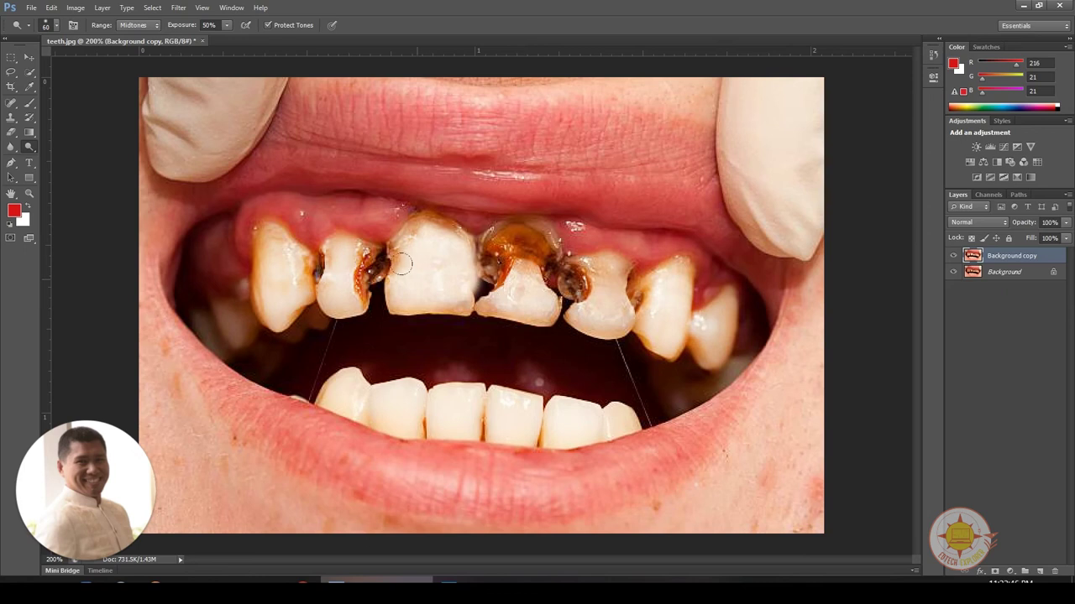
Deepen the colour of the upper and lower lips with the Burn Tool at size 65, Midtones and 50% exposure.
right_click(30, 148)
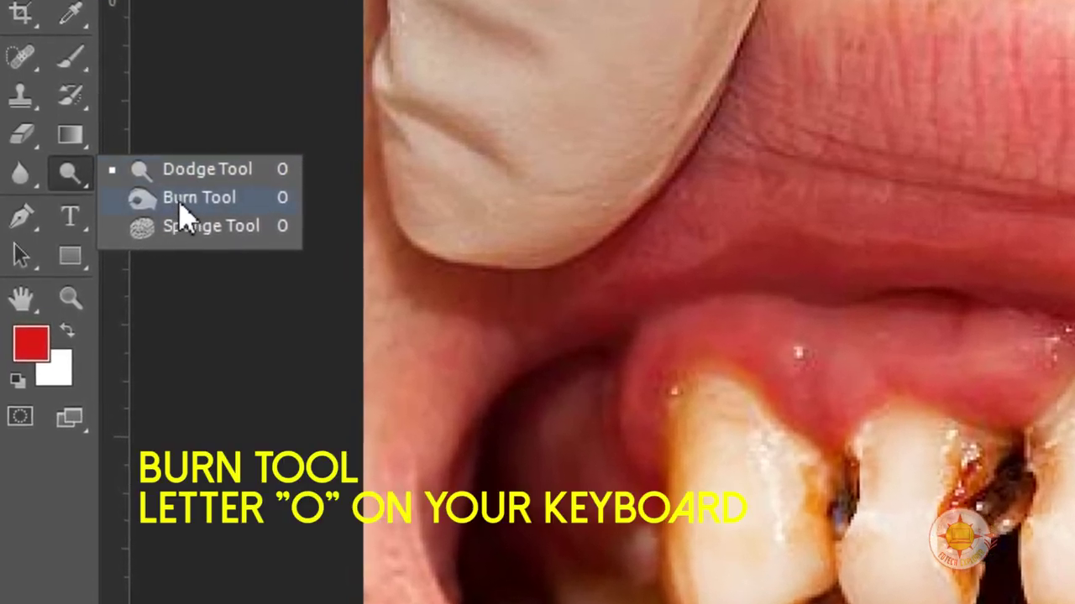
click(180, 203)
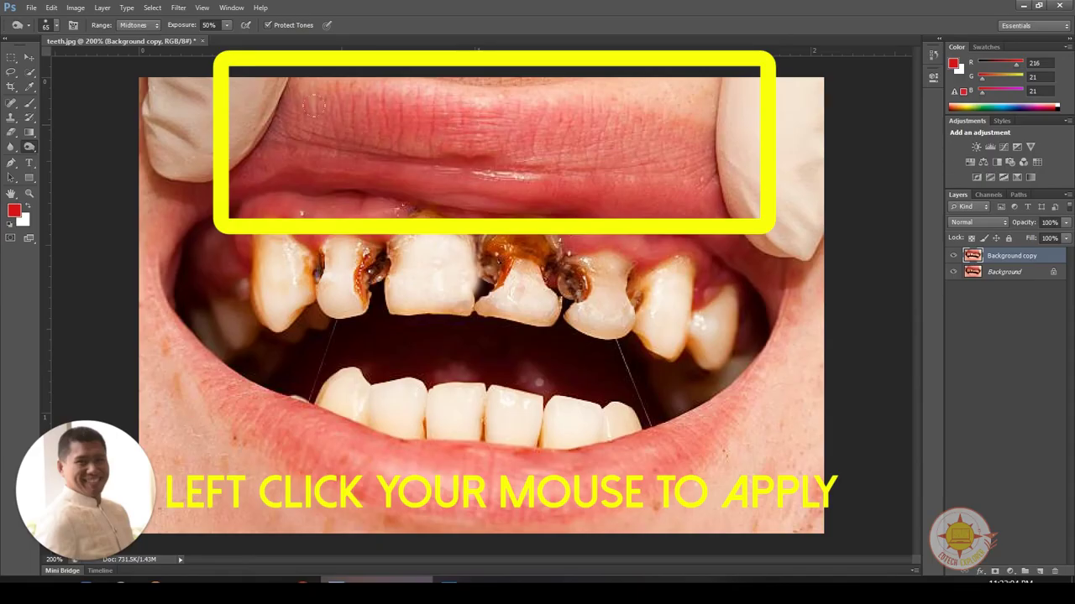
mouse_move(294, 118)
mouse_down()
mouse_move(345, 105)
mouse_move(305, 110)
mouse_move(525, 120)
mouse_move(627, 147)
mouse_move(668, 124)
mouse_move(589, 131)
mouse_move(443, 109)
mouse_move(486, 108)
mouse_up()
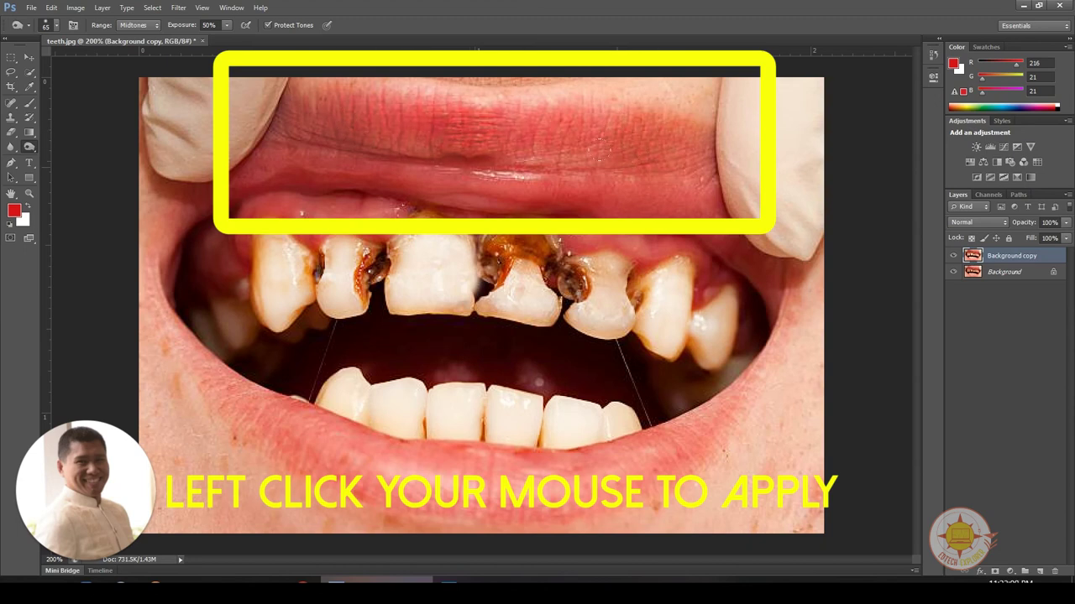
click(600, 162)
mouse_move(336, 458)
mouse_down()
mouse_move(592, 476)
mouse_move(261, 434)
mouse_move(294, 420)
mouse_up()
drag(294, 420, 352, 437)
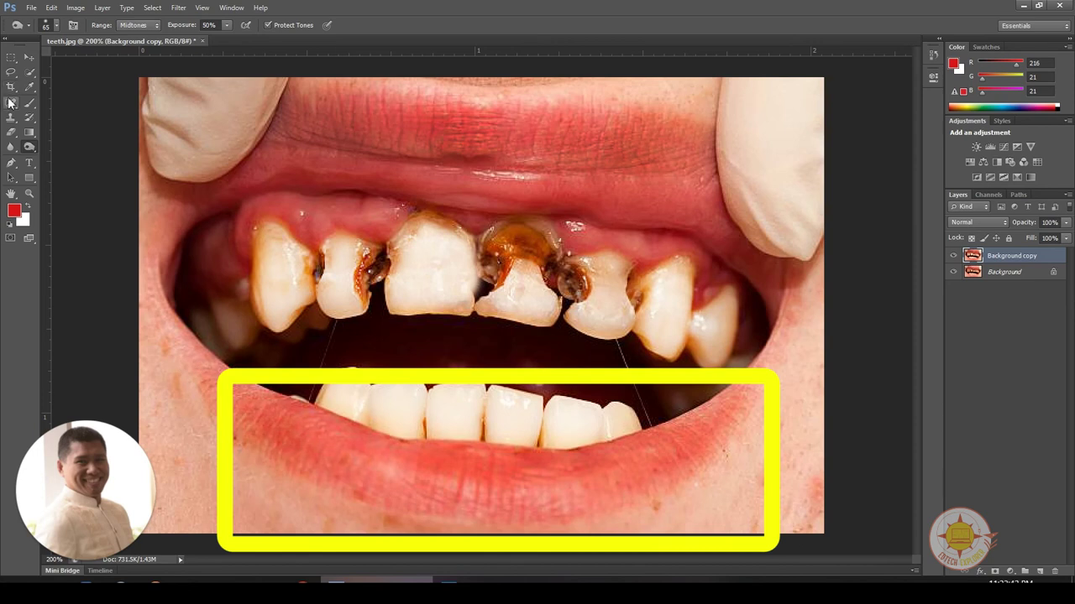
Switch to the Spot Healing Brush Tool in Content-Aware mode, shrink its brush, and heal blemishes on the two upper front teeth.
click(11, 104)
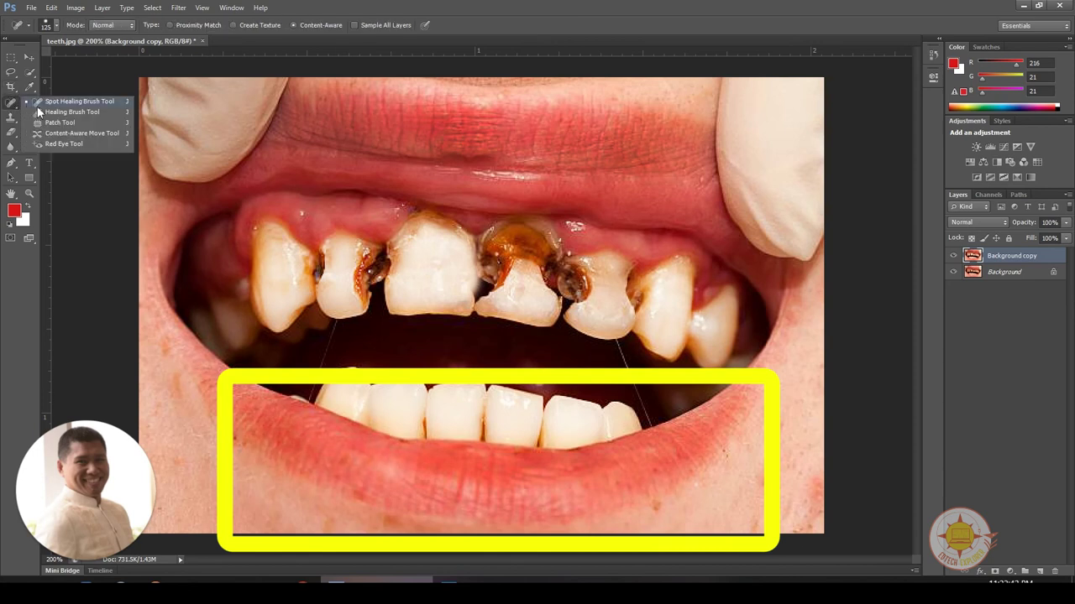
click(38, 103)
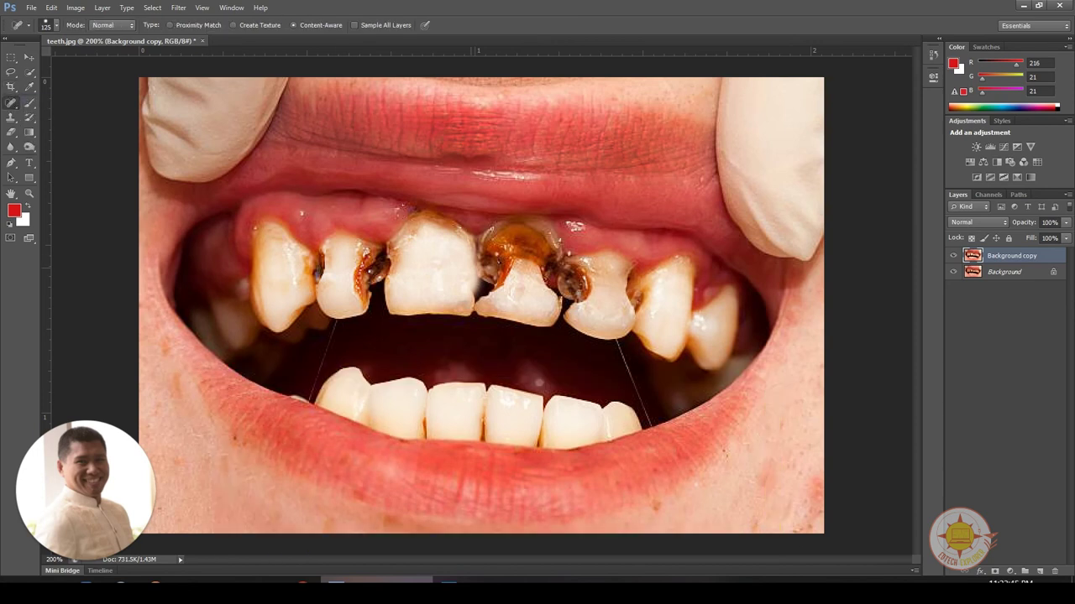
key(bracketleft)
key(bracketleft)
key(bracketleft)
click(434, 257)
key(bracketleft)
key(bracketleft)
key(bracketleft)
click(442, 255)
click(510, 307)
click(530, 282)
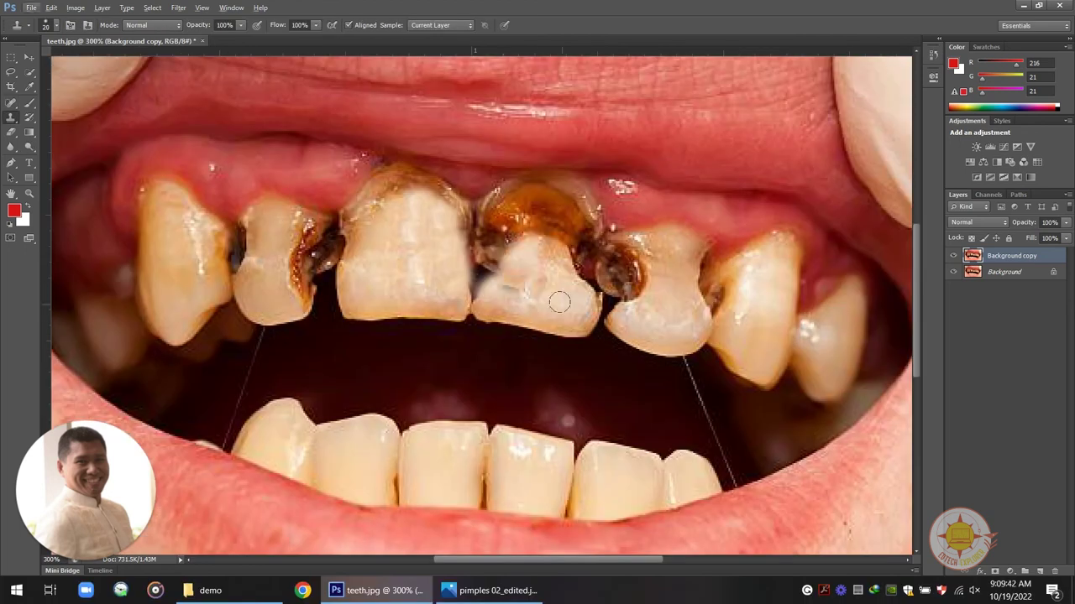
Rebuild the decayed upper teeth with a size 20 Clone Stamp, covering the dark cavities between the teeth and along the gum line.
drag(537, 244, 496, 286)
mouse_move(495, 245)
mouse_down()
mouse_move(523, 274)
mouse_move(587, 294)
mouse_up()
mouse_move(638, 262)
mouse_down()
mouse_move(621, 302)
mouse_move(682, 297)
mouse_move(640, 244)
mouse_up()
drag(248, 225, 247, 277)
drag(299, 229, 302, 302)
drag(356, 252, 413, 187)
drag(514, 227, 571, 244)
mouse_move(579, 202)
mouse_down()
mouse_move(601, 241)
mouse_move(611, 234)
mouse_up()
drag(495, 196, 478, 205)
Whiten the lower row and the rebuilt upper teeth with the Dodge Tool at brush size 40 and 50% exposure.
key(ctrl+minus)
key(o)
key(ctrl+plus)
drag(277, 437, 688, 475)
drag(746, 322, 387, 243)
drag(269, 252, 507, 239)
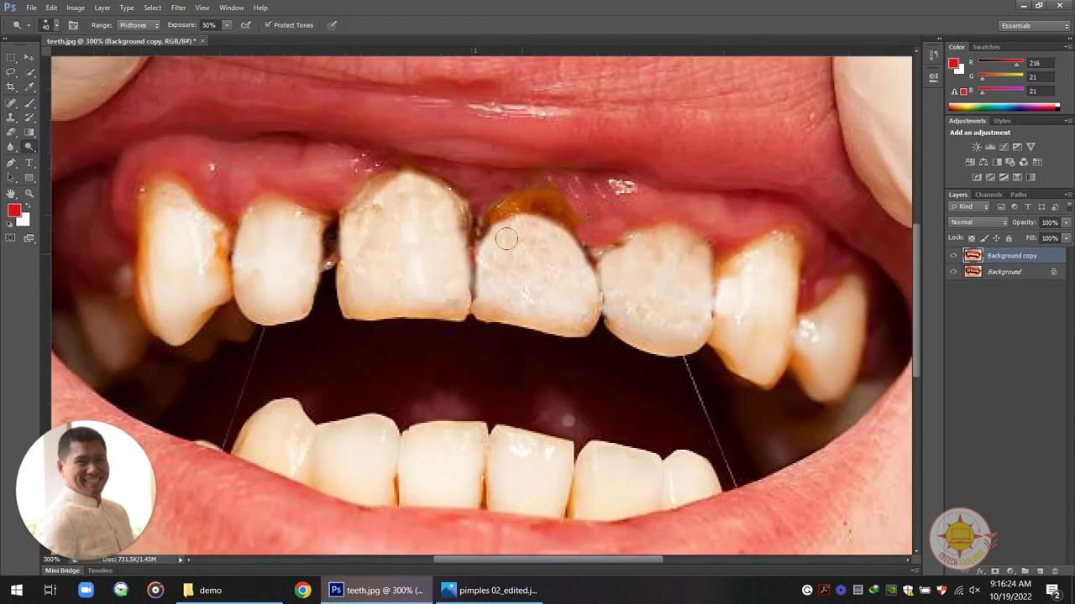
Remove the thin saliva strand between the upper and lower teeth on the left side of the mouth with the Clone Stamp.
key(ctrl+minus)
click(11, 117)
key(ctrl+plus)
key(ctrl+plus)
key(ctrl+plus)
key(ctrl+plus)
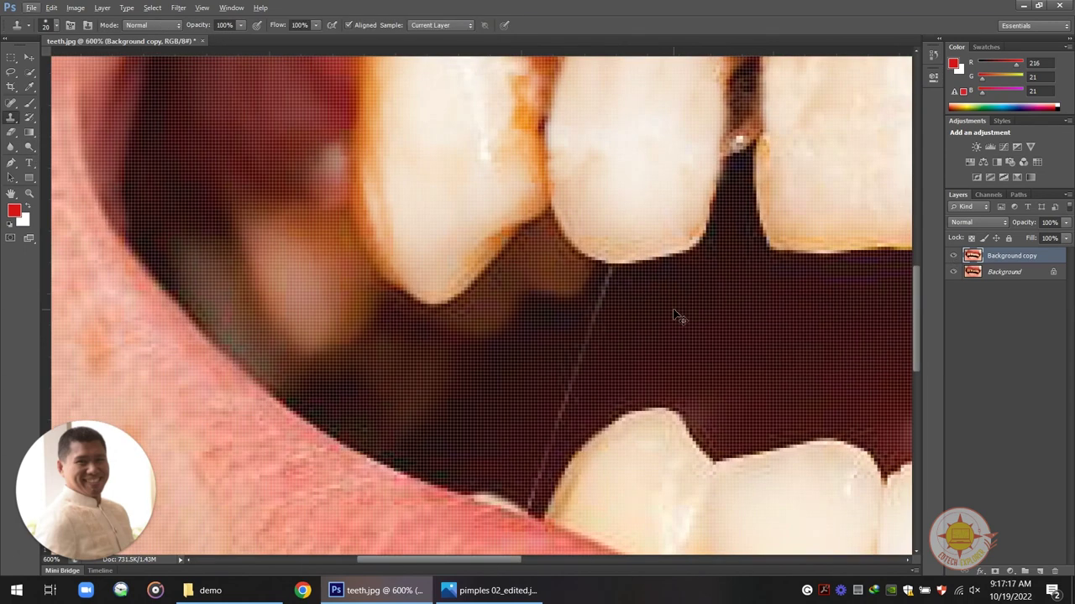
drag(611, 267, 557, 425)
Sample clean enamel and clone it along the edges of the small upper tooth beside the left front tooth.
key(ctrl+minus)
alt+click(643, 209)
drag(606, 201, 598, 294)
drag(579, 319, 499, 274)
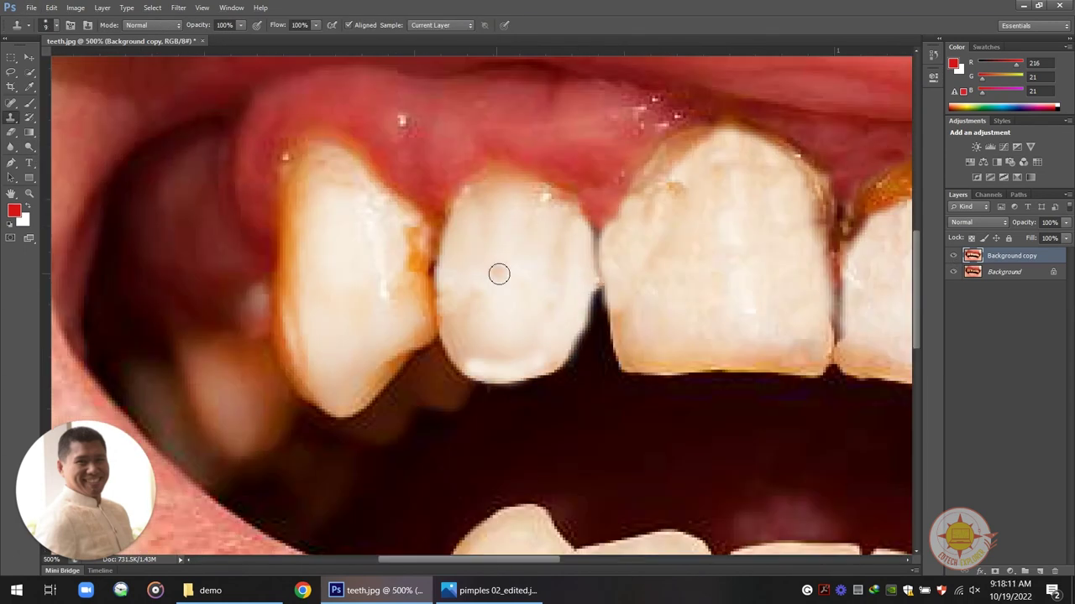
Clone over the remaining uneven patches on the upper teeth with the Clone Stamp.
key(j)
key(ctrl+plus)
key(ctrl+minus)
key(ctrl+minus)
key(ctrl+minus)
key(s)
mouse_move(746, 254)
mouse_down()
mouse_move(568, 322)
mouse_move(630, 307)
mouse_up()
Compare the whole retouched image with the original by hiding and showing the Background copy layer.
key(ctrl+minus)
key(ctrl+minus)
click(953, 256)
click(953, 256)
Darken the lower lip with the Burn Tool and save the edited image.
key(shift+o)
drag(352, 344, 613, 365)
click(31, 7)
click(51, 176)
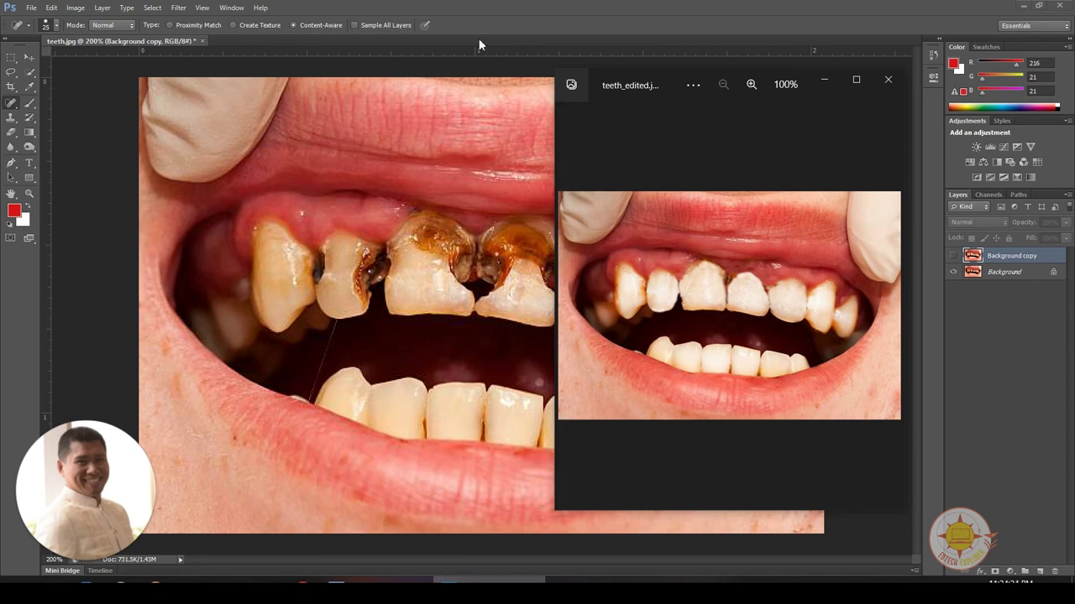
Review the healing and toning tools used, and compare the original photo with the teeth_edited image at different zoom levels.
click(489, 7)
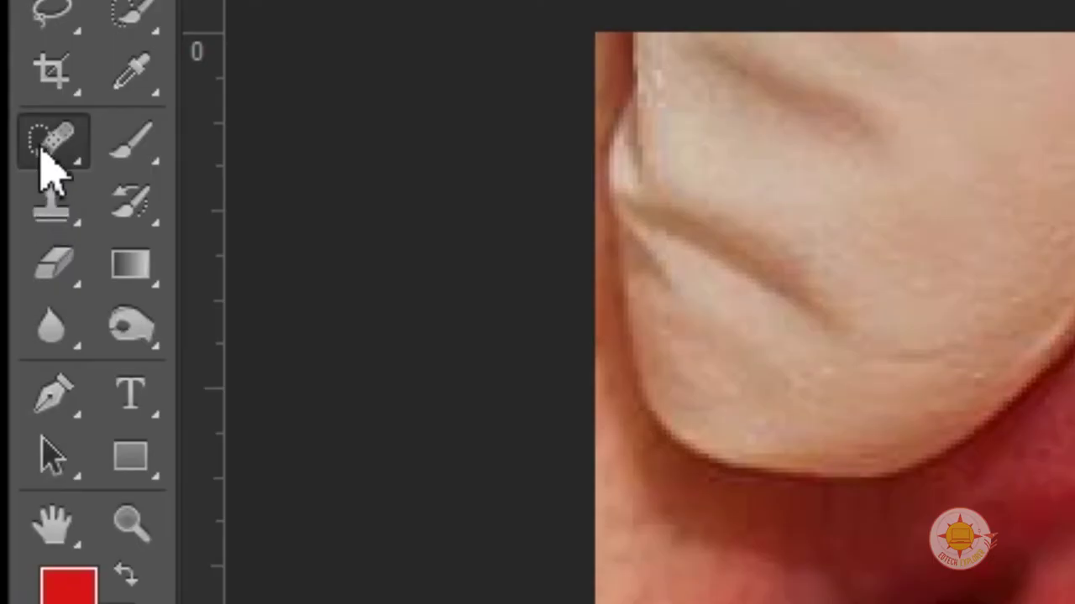
click(137, 340)
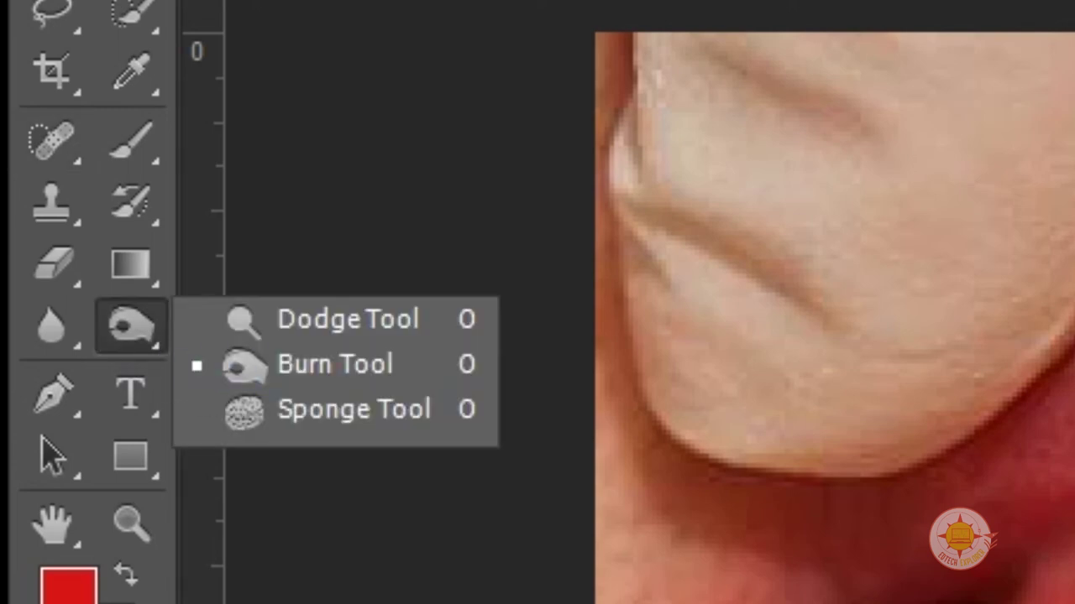
key(Escape)
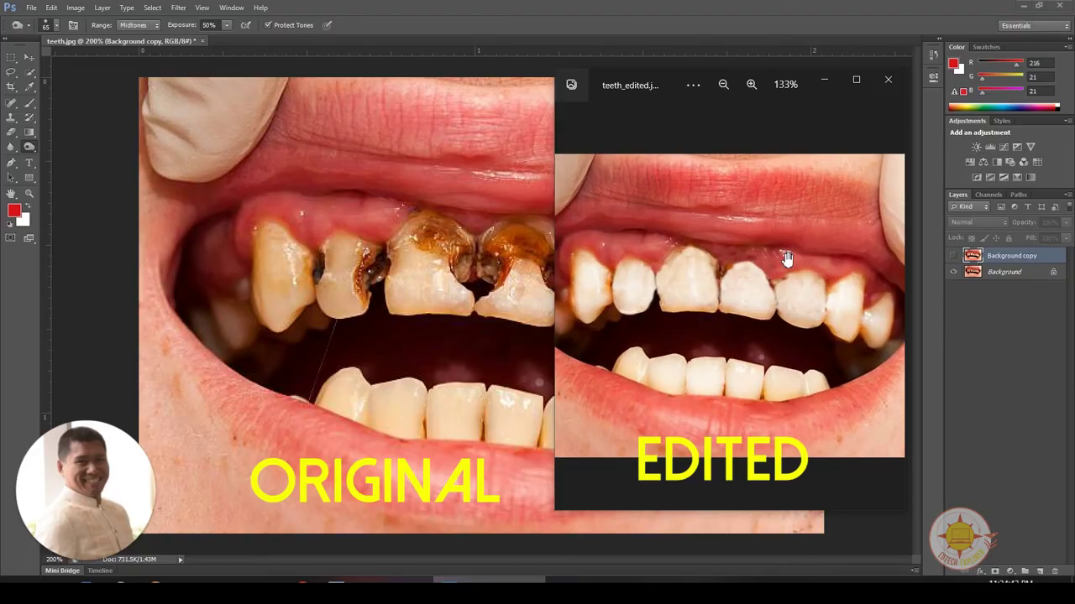
scroll(722, 286, down, 1)
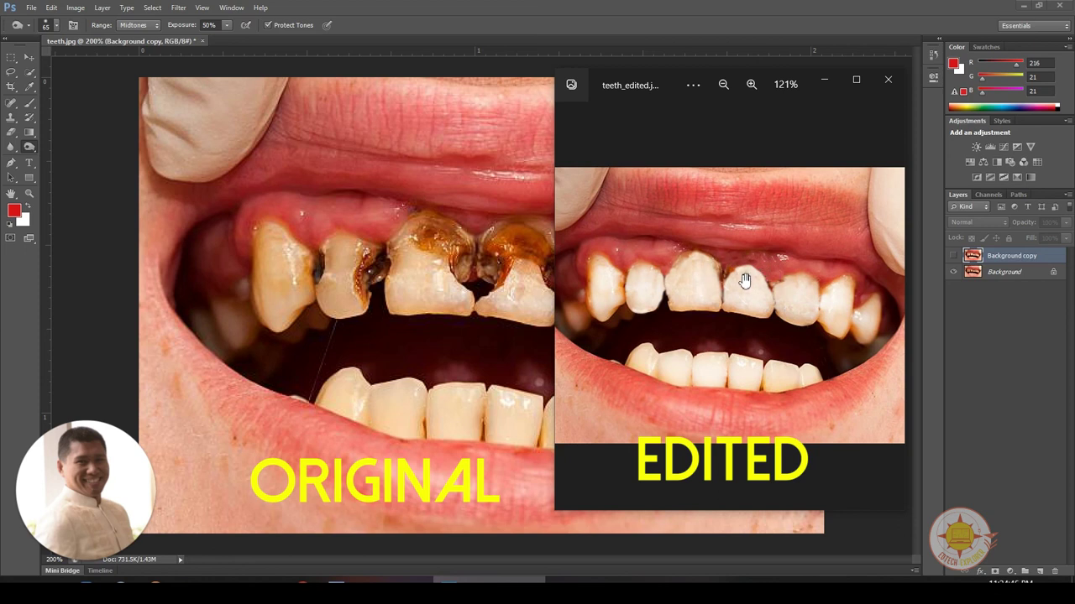
scroll(744, 280, down, 2)
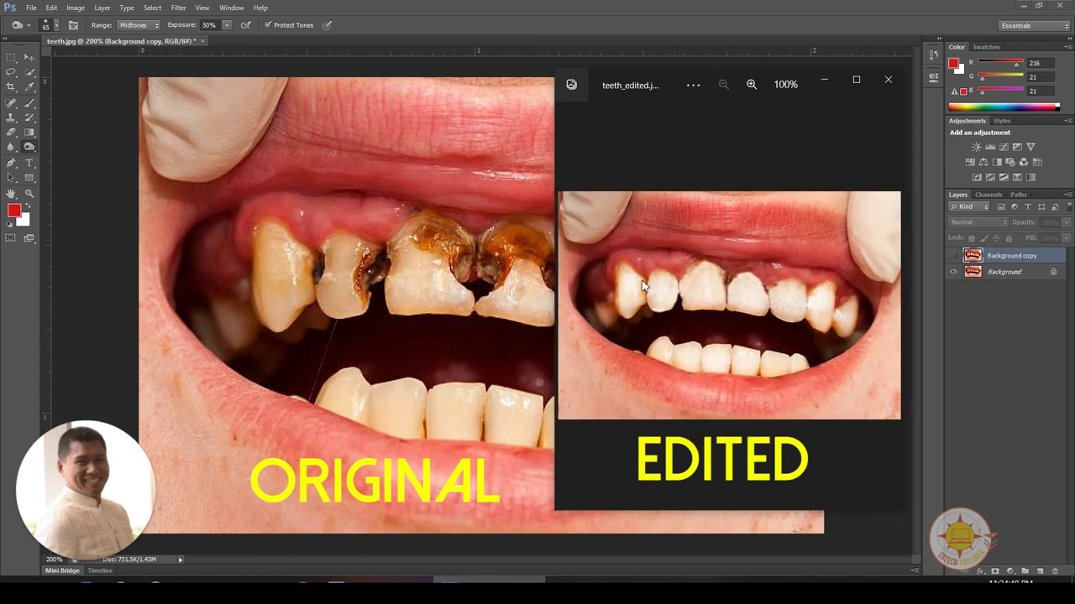